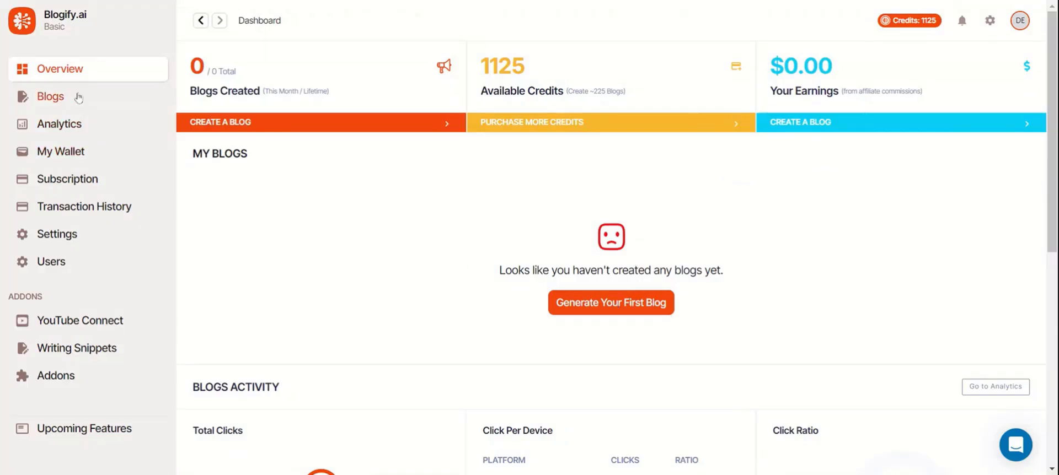
Start a new blog, browse the Audio, Prompt, Document and WebLink sources, then return to Video sources.
{"action": "left_click", "coordinate": [569, 296]}
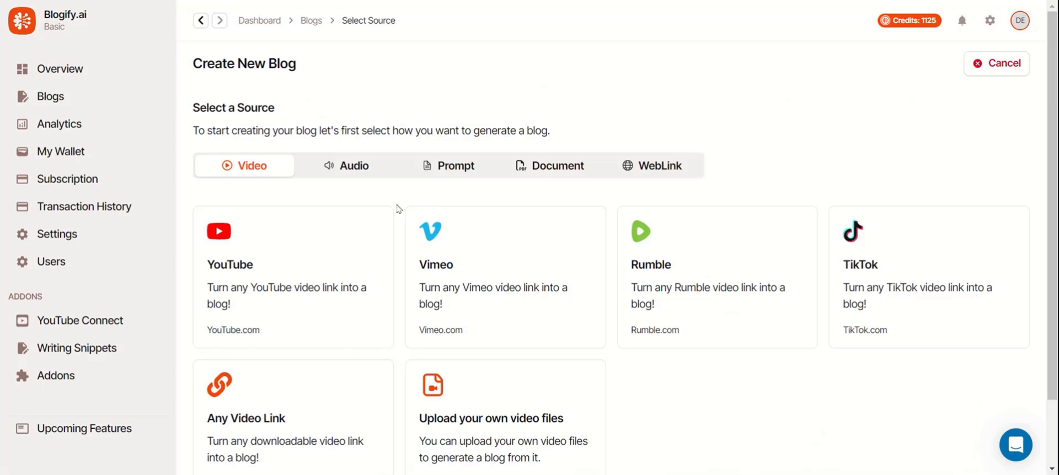
{"action": "left_click", "coordinate": [338, 173]}
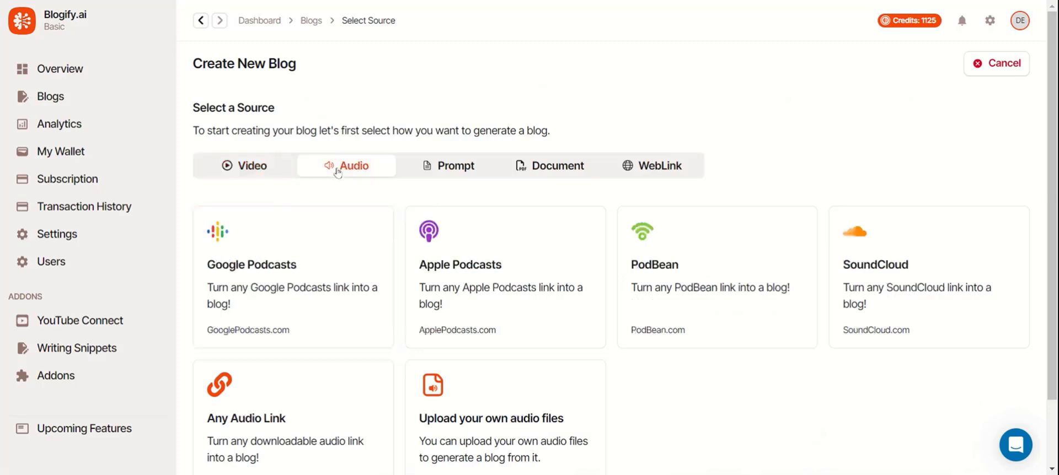
{"action": "left_click", "coordinate": [480, 172]}
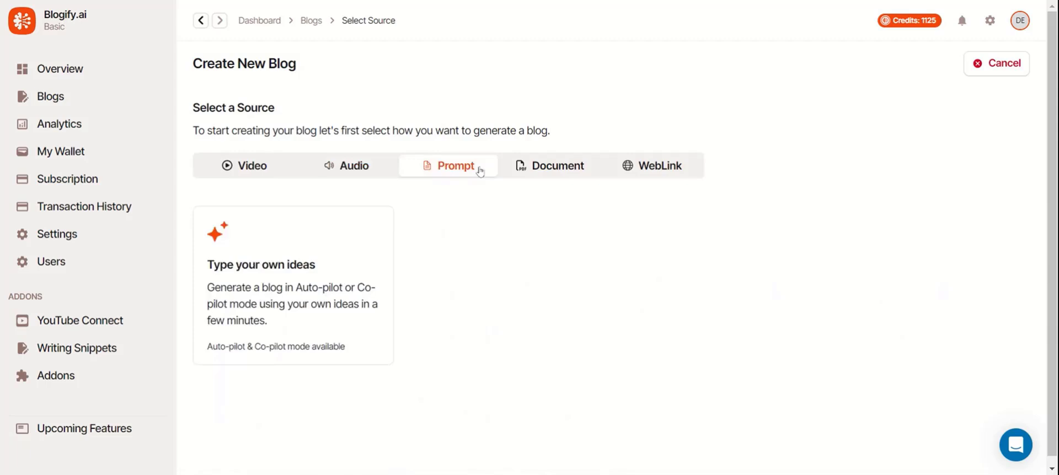
{"action": "left_click", "coordinate": [574, 178]}
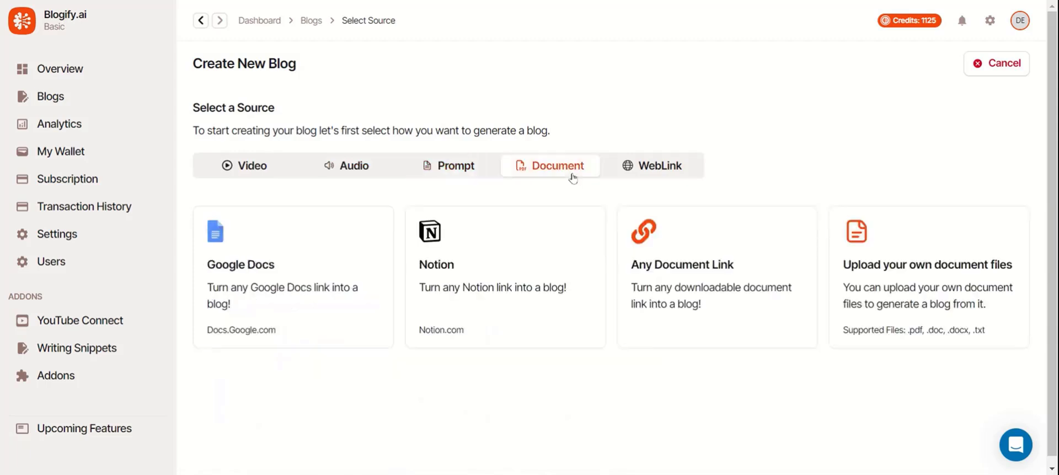
{"action": "left_click", "coordinate": [668, 176]}
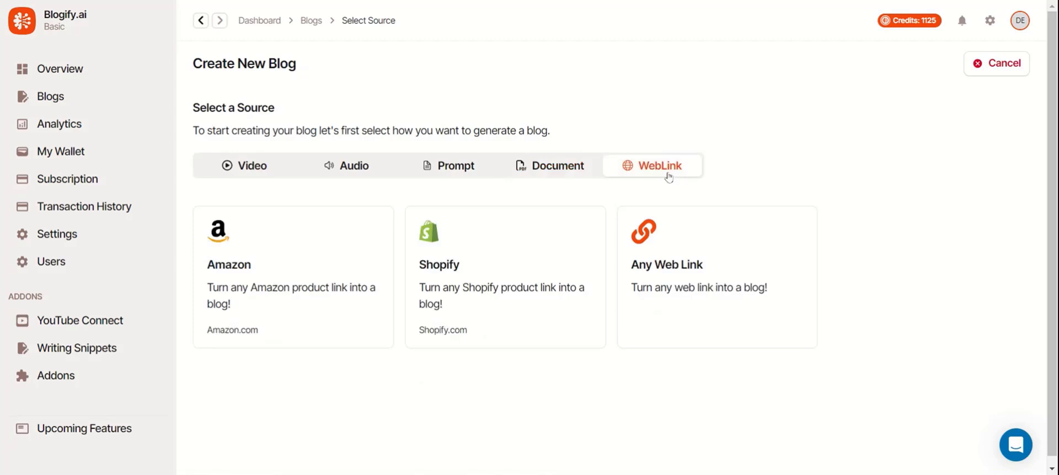
{"action": "left_click", "coordinate": [256, 173]}
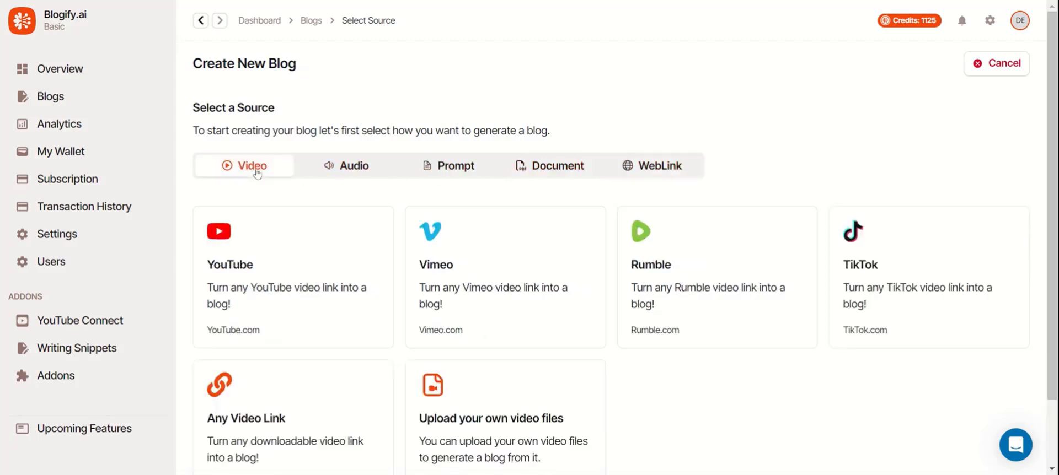
{"action": "scroll", "coordinate": [291, 170], "scroll_direction": "down", "scroll_amount": 2}
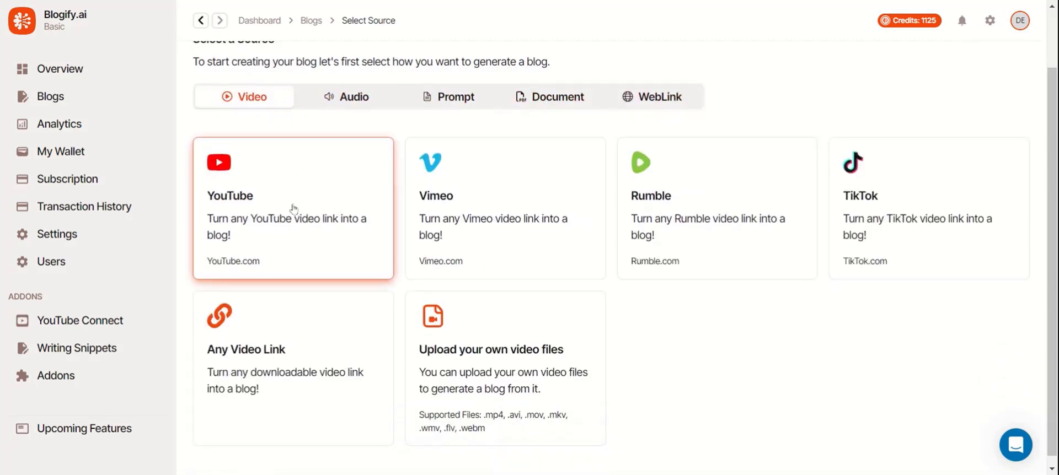
Load the 'Neuralink's Clinical Trial: The PRIME Study' YouTube video as the source, keeping Auto-Pilot mode.
{"action": "left_click", "coordinate": [294, 213]}
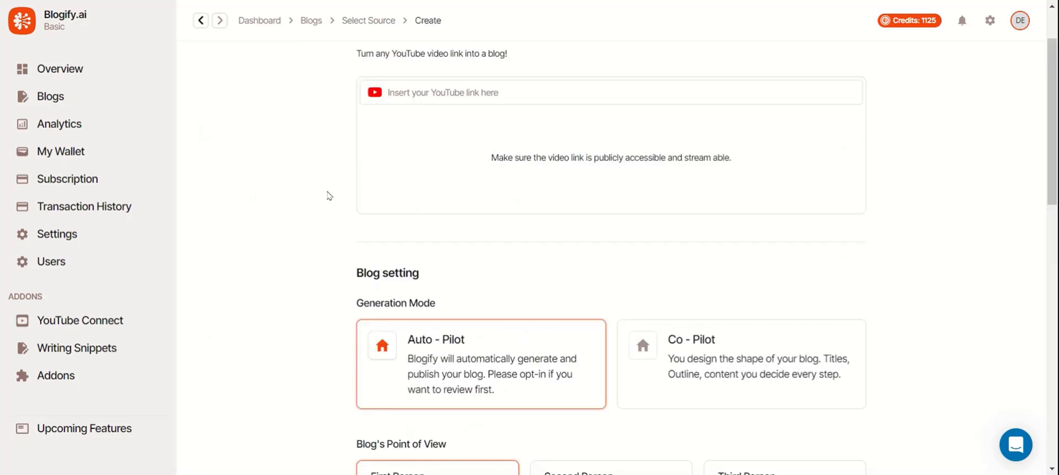
{"action": "left_click", "coordinate": [446, 94]}
{"action": "type", "text": "https://www.youtube.com/watch?v=z7o39CzHgug"}
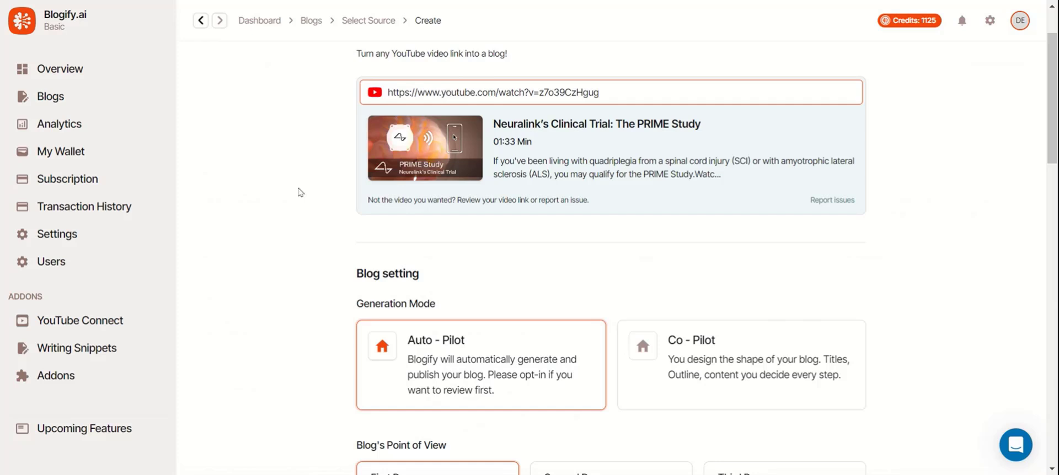
{"action": "scroll", "coordinate": [298, 192], "scroll_direction": "down", "scroll_amount": 4}
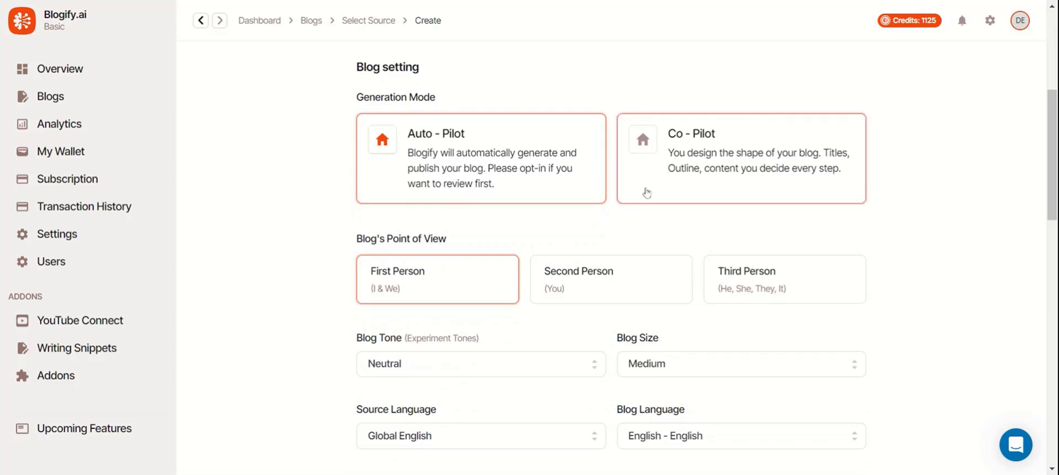
{"action": "left_click", "coordinate": [671, 203]}
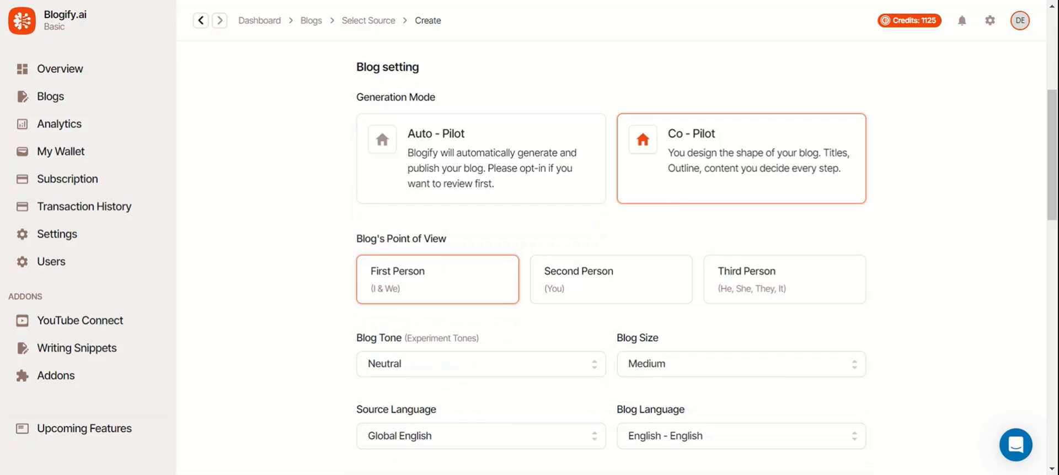
{"action": "left_click", "coordinate": [520, 177]}
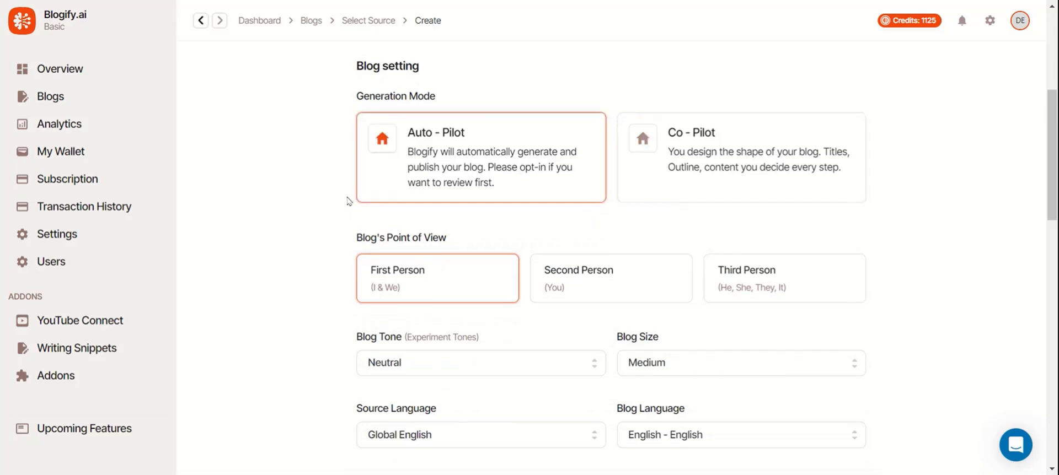
Set point of view to Third Person, blog size to Small and tone to Informative.
{"action": "scroll", "coordinate": [350, 196], "scroll_direction": "down", "scroll_amount": 1}
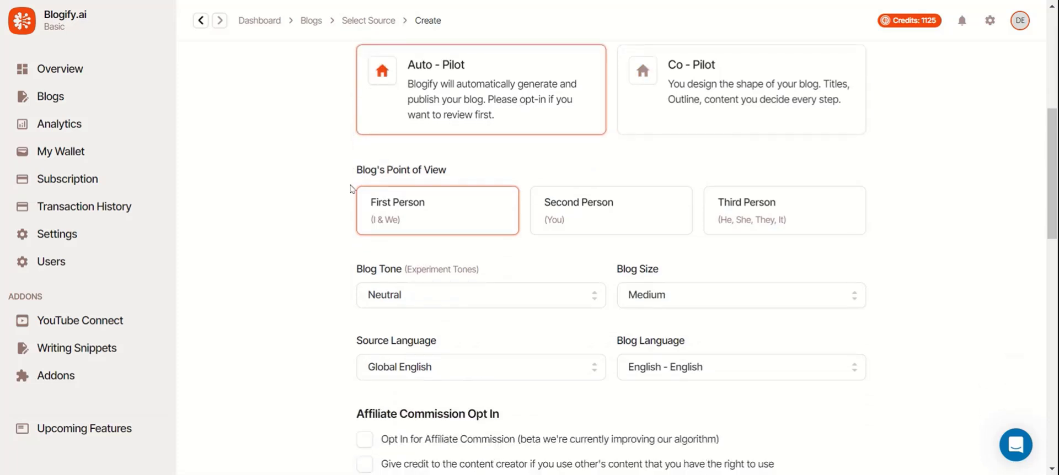
{"action": "left_click", "coordinate": [747, 206]}
{"action": "left_click", "coordinate": [650, 298]}
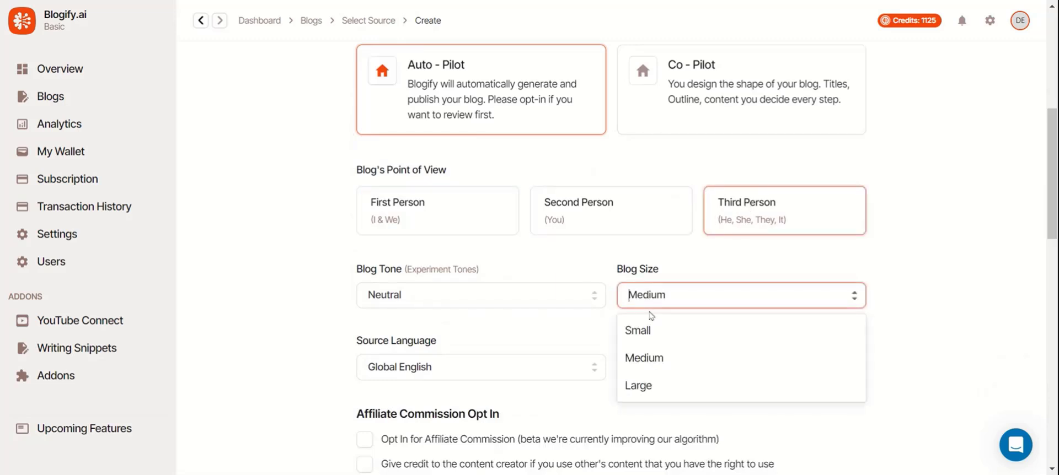
{"action": "left_click", "coordinate": [653, 331]}
{"action": "left_click", "coordinate": [546, 300]}
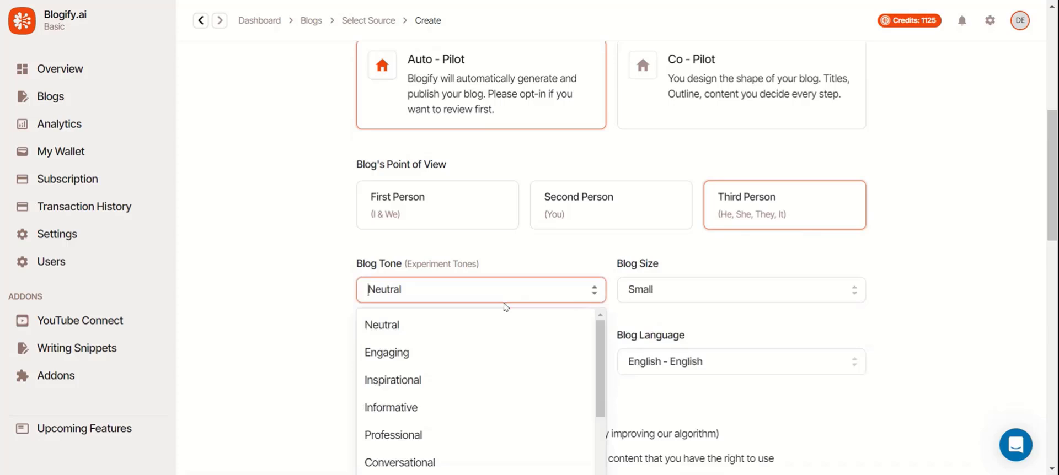
{"action": "left_click", "coordinate": [432, 360]}
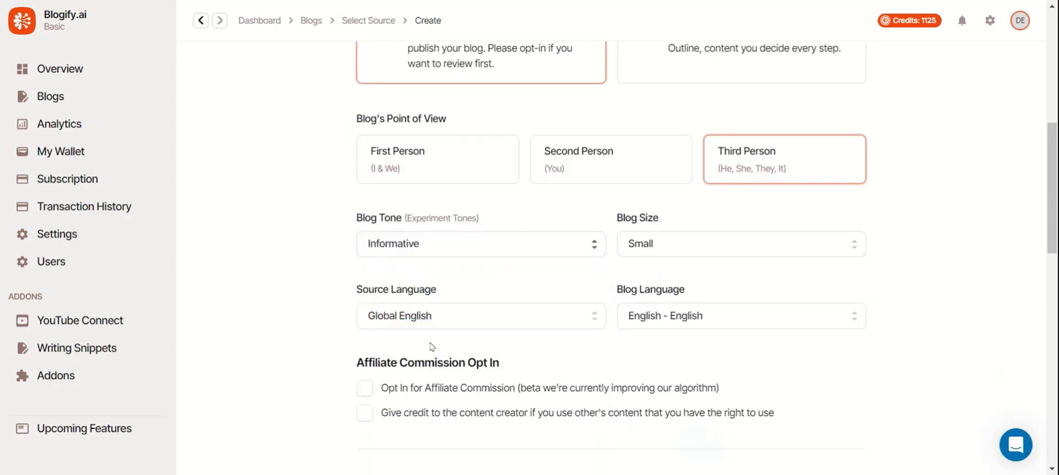
Tick and untick the affiliate commission and creator credit checkboxes, leaving both off.
{"action": "scroll", "coordinate": [436, 246], "scroll_direction": "down", "scroll_amount": 1}
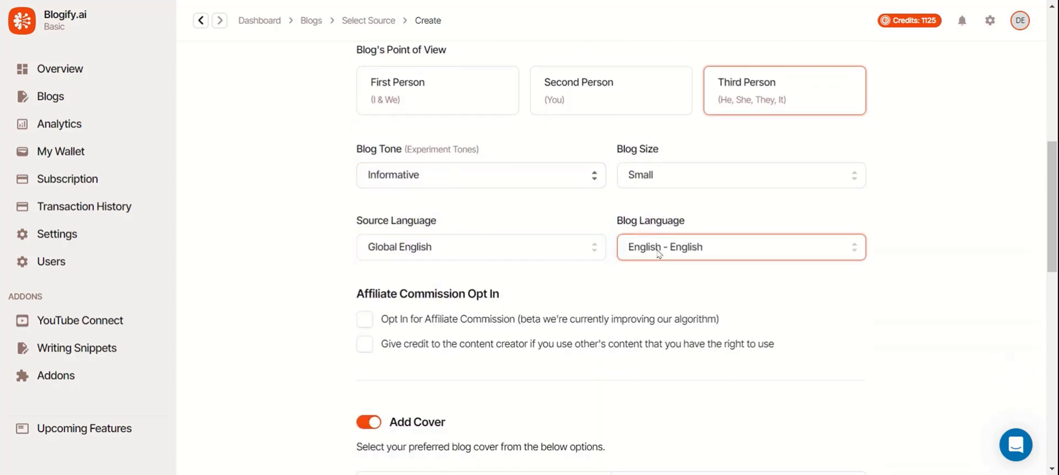
{"action": "scroll", "coordinate": [440, 266], "scroll_direction": "down", "scroll_amount": 2}
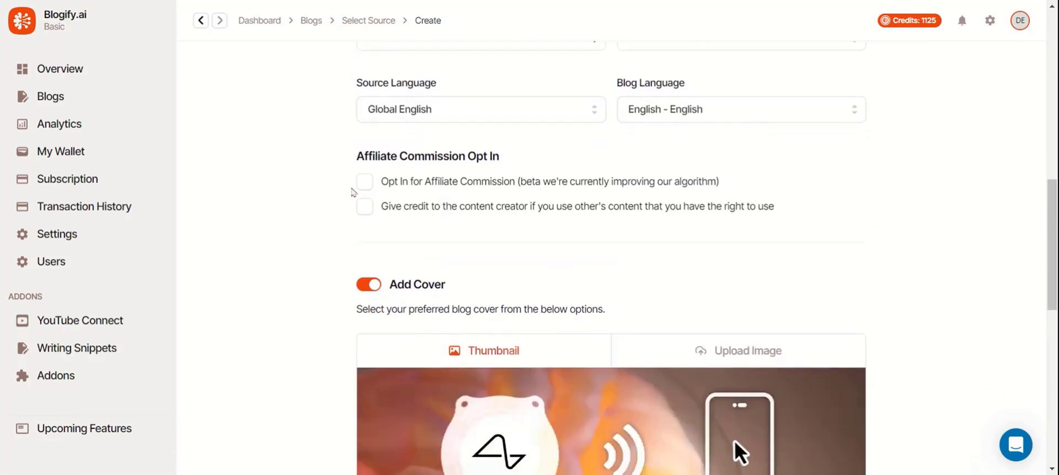
{"action": "left_click", "coordinate": [364, 181]}
{"action": "left_click", "coordinate": [364, 206]}
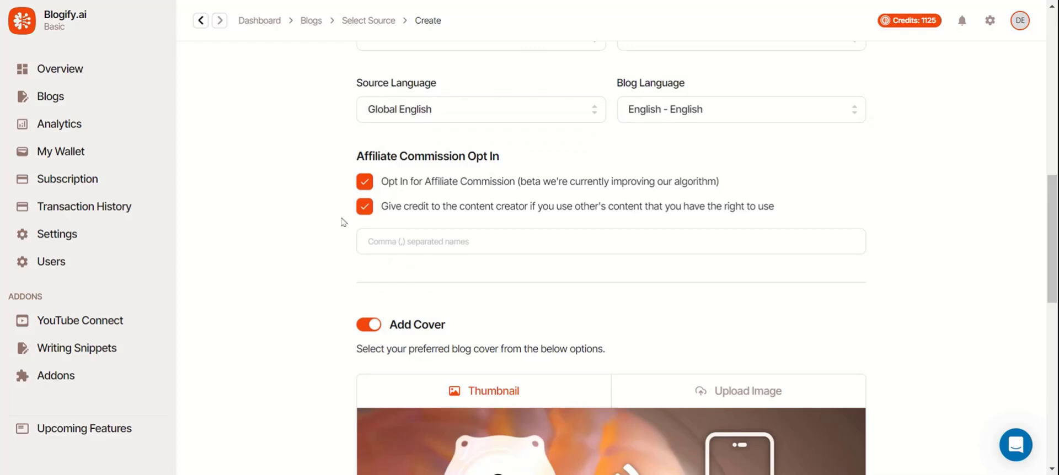
{"action": "left_click", "coordinate": [364, 208]}
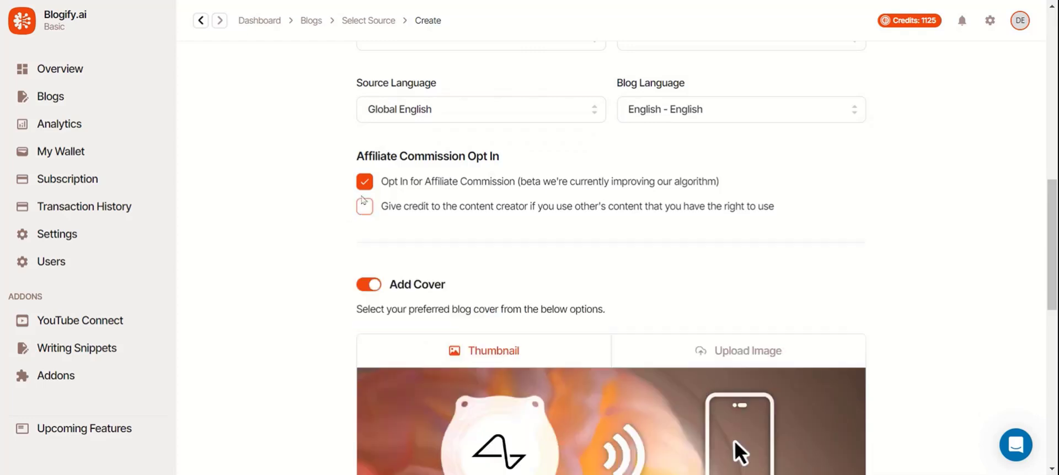
{"action": "left_click", "coordinate": [363, 186]}
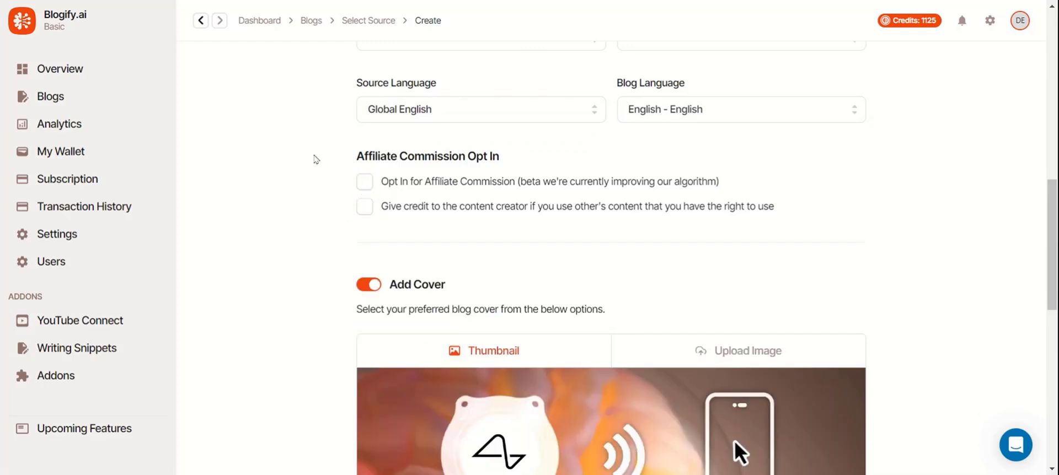
Toggle the cover image off and back on, and content images on and back off.
{"action": "scroll", "coordinate": [314, 160], "scroll_direction": "down", "scroll_amount": 4}
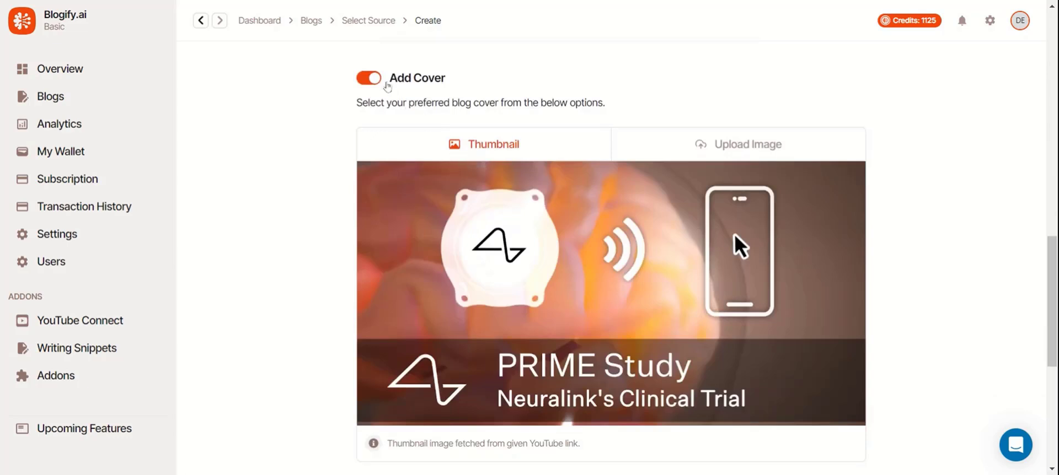
{"action": "left_click", "coordinate": [380, 82]}
{"action": "left_click", "coordinate": [379, 81]}
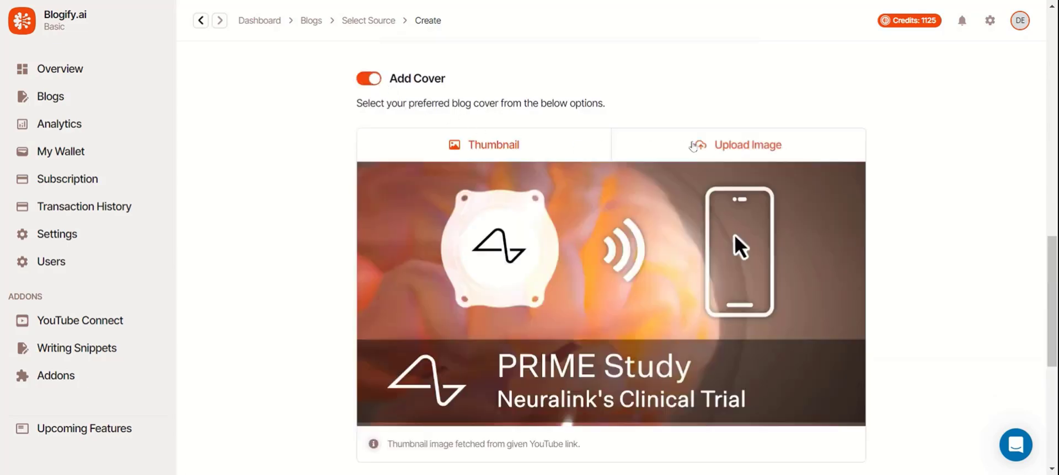
{"action": "scroll", "coordinate": [693, 146], "scroll_direction": "down", "scroll_amount": 3}
{"action": "scroll", "coordinate": [692, 146], "scroll_direction": "down", "scroll_amount": 4}
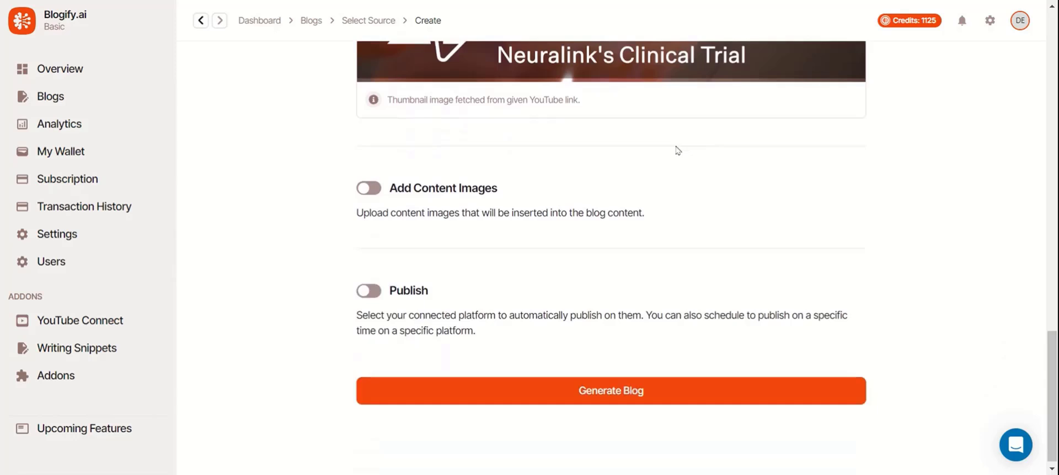
{"action": "left_click", "coordinate": [457, 189]}
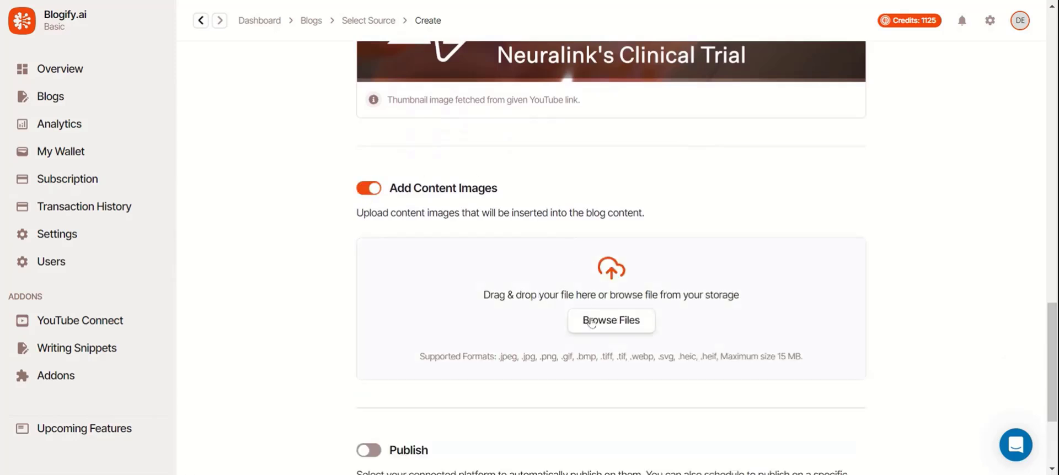
{"action": "left_click", "coordinate": [372, 191]}
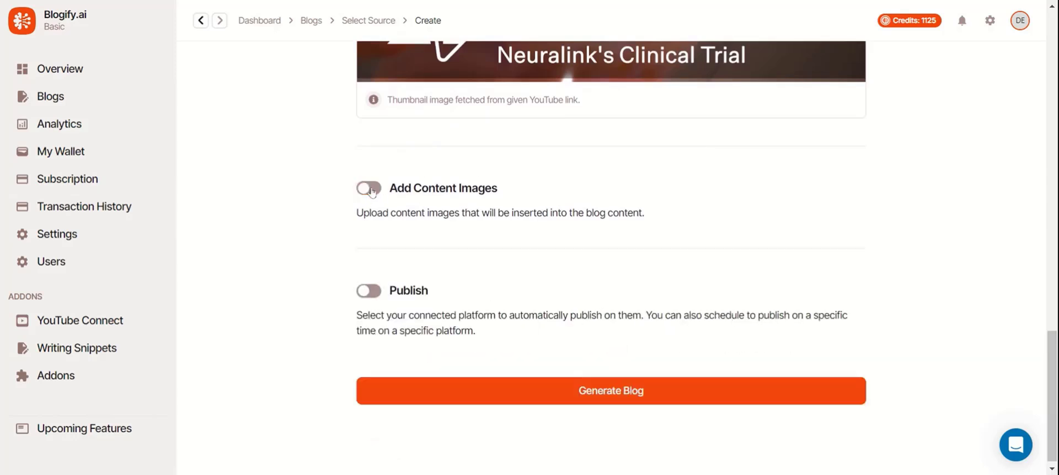
Switch automatic publishing off and start generating the blog from the video.
{"action": "left_click", "coordinate": [368, 285]}
{"action": "scroll", "coordinate": [361, 286], "scroll_direction": "down", "scroll_amount": 2}
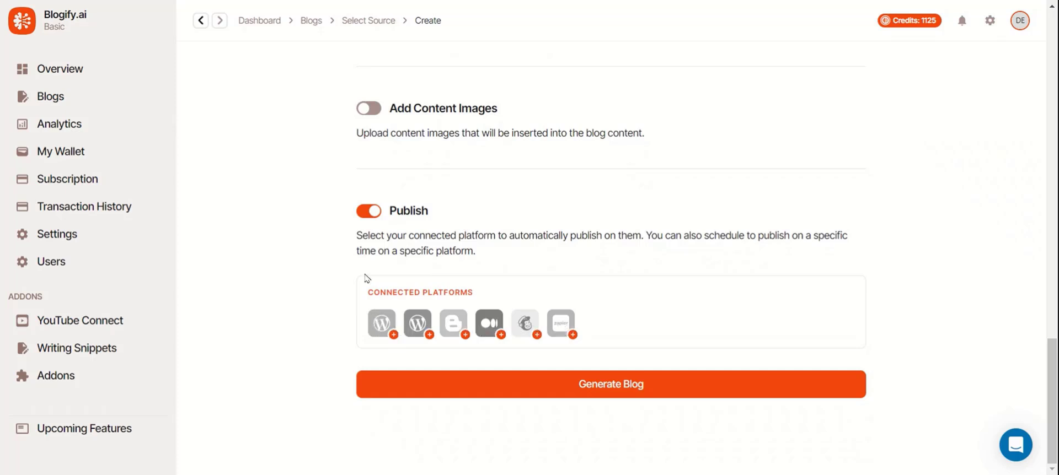
{"action": "left_click", "coordinate": [363, 215]}
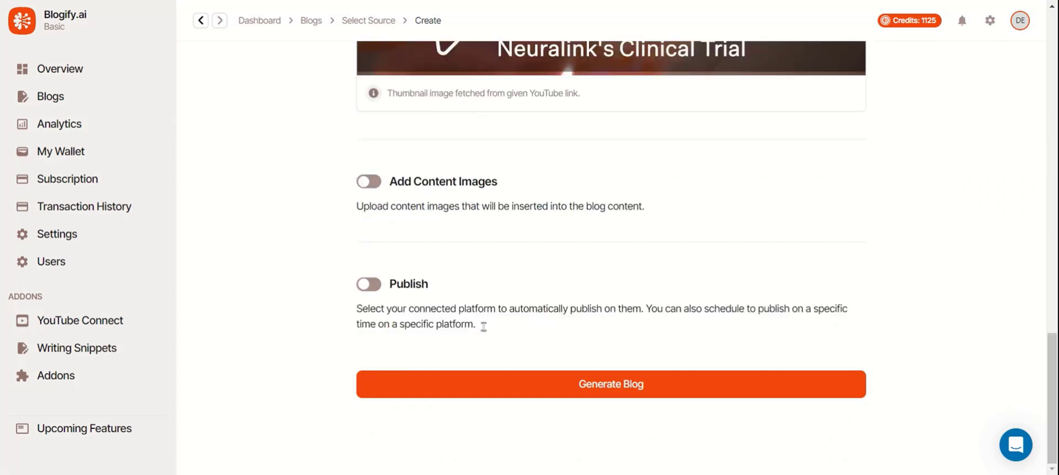
{"action": "left_click", "coordinate": [579, 389]}
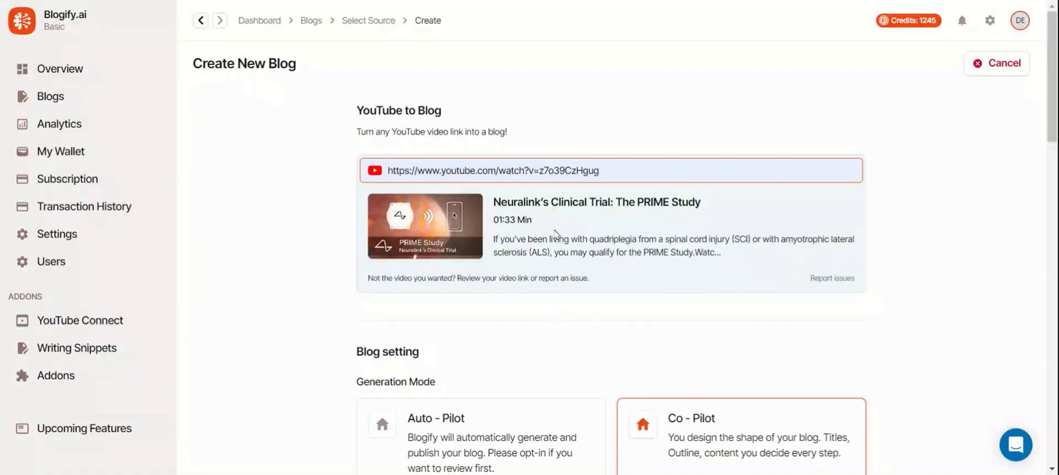
Switch the generation mode from Auto-Pilot to step-by-step Co-Pilot.
{"action": "scroll", "coordinate": [557, 234], "scroll_direction": "down", "scroll_amount": 4}
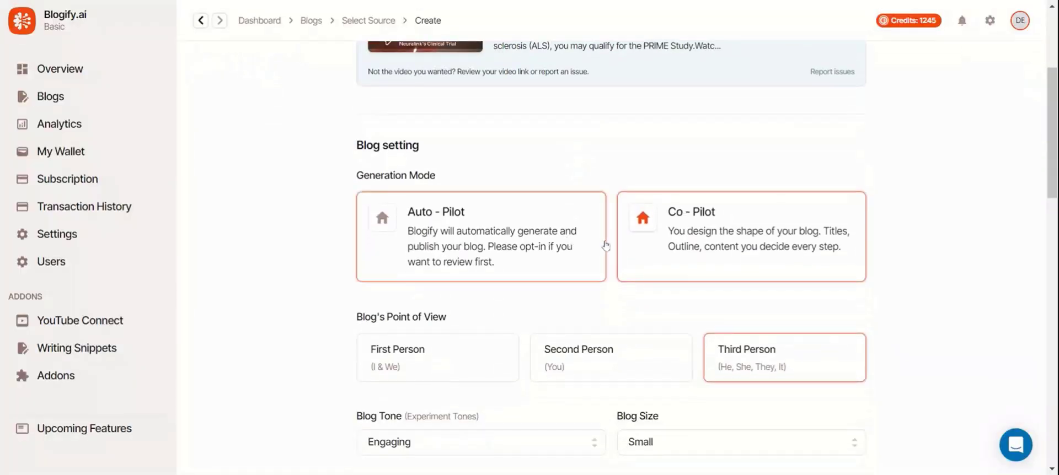
{"action": "left_click", "coordinate": [605, 246]}
{"action": "left_click", "coordinate": [645, 248]}
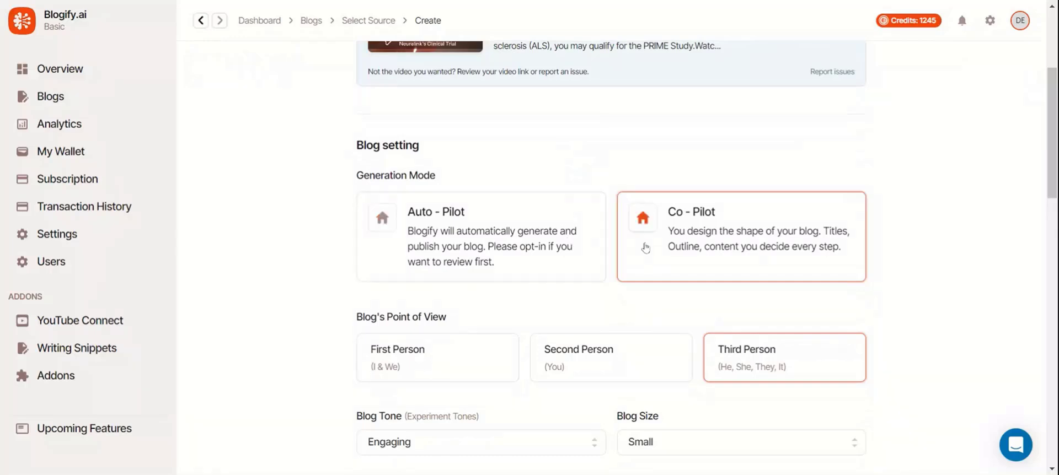
{"action": "scroll", "coordinate": [646, 248], "scroll_direction": "down", "scroll_amount": 3}
{"action": "scroll", "coordinate": [647, 243], "scroll_direction": "down", "scroll_amount": 8}
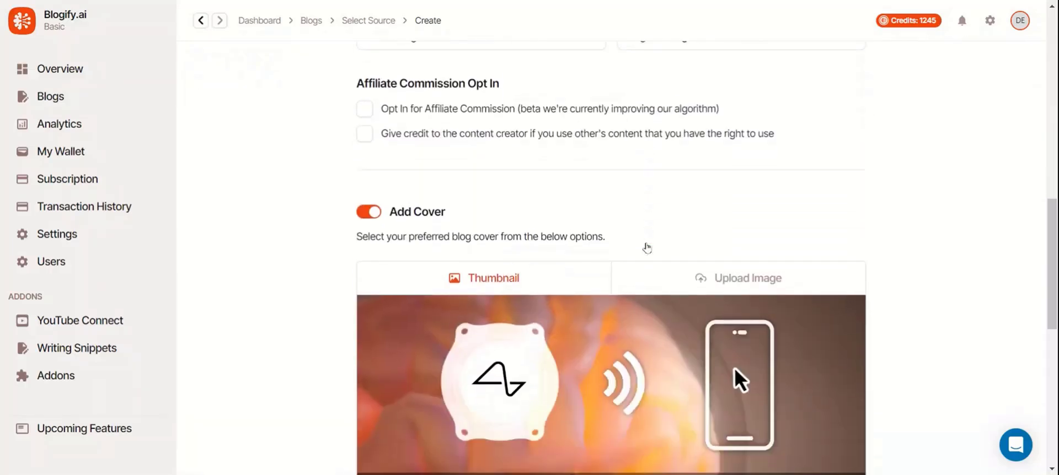
{"action": "scroll", "coordinate": [648, 247], "scroll_direction": "down", "scroll_amount": 6}
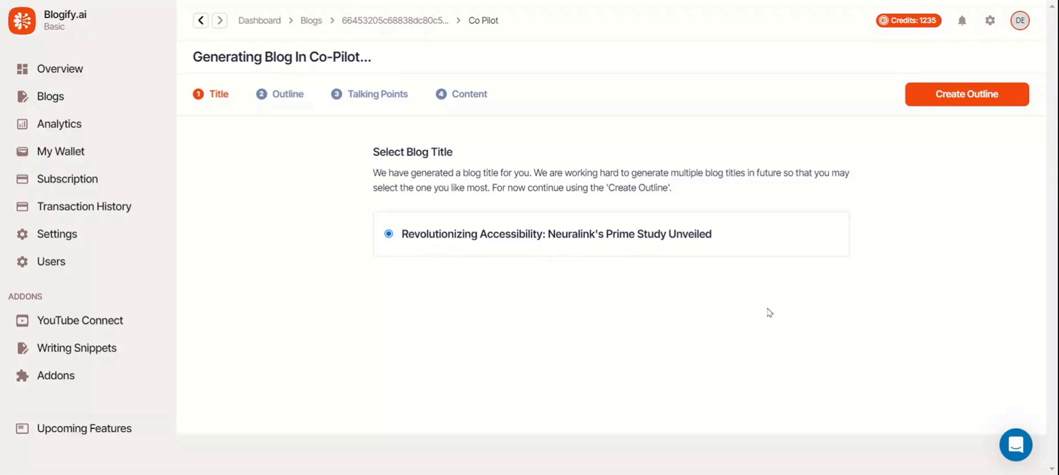
Accept the suggested title and try moving the first outline heading lower.
{"action": "left_click", "coordinate": [1004, 104]}
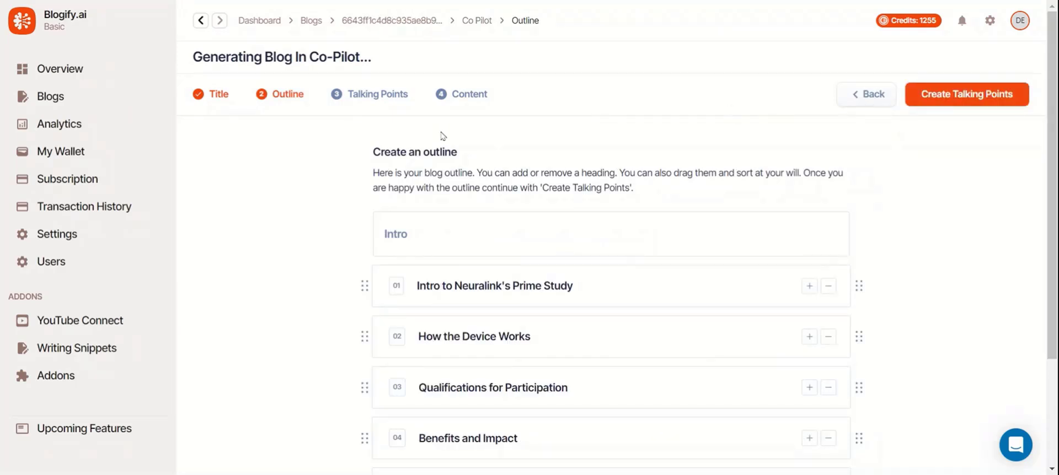
{"action": "scroll", "coordinate": [717, 148], "scroll_direction": "down", "scroll_amount": 3}
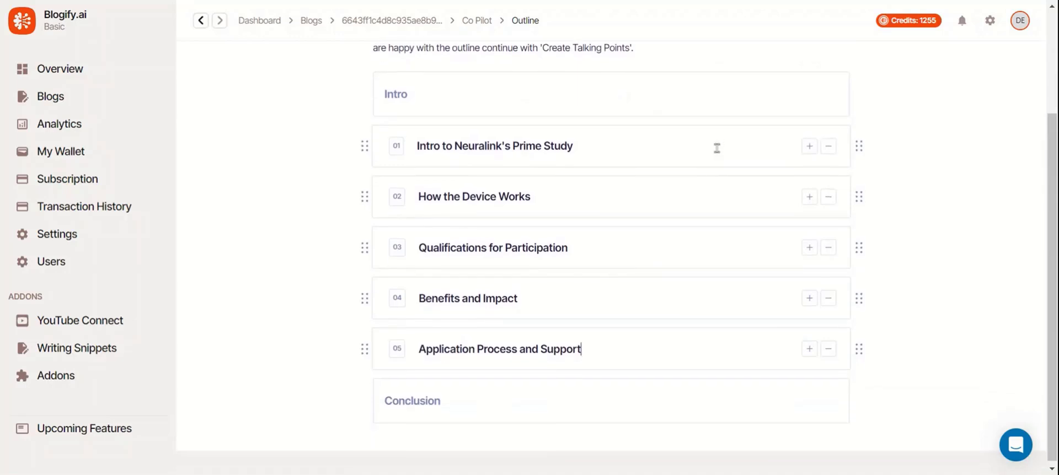
{"action": "scroll", "coordinate": [717, 148], "scroll_direction": "up", "scroll_amount": 3}
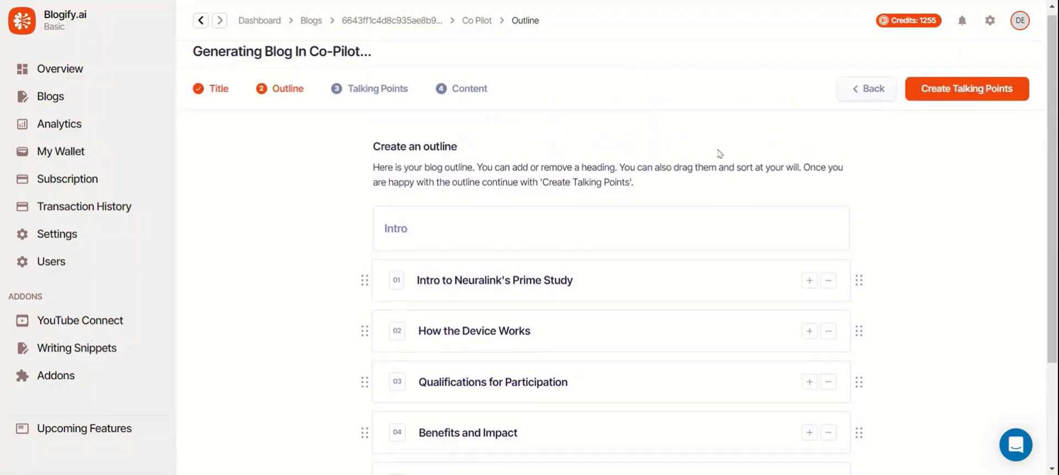
{"action": "scroll", "coordinate": [718, 154], "scroll_direction": "down", "scroll_amount": 3}
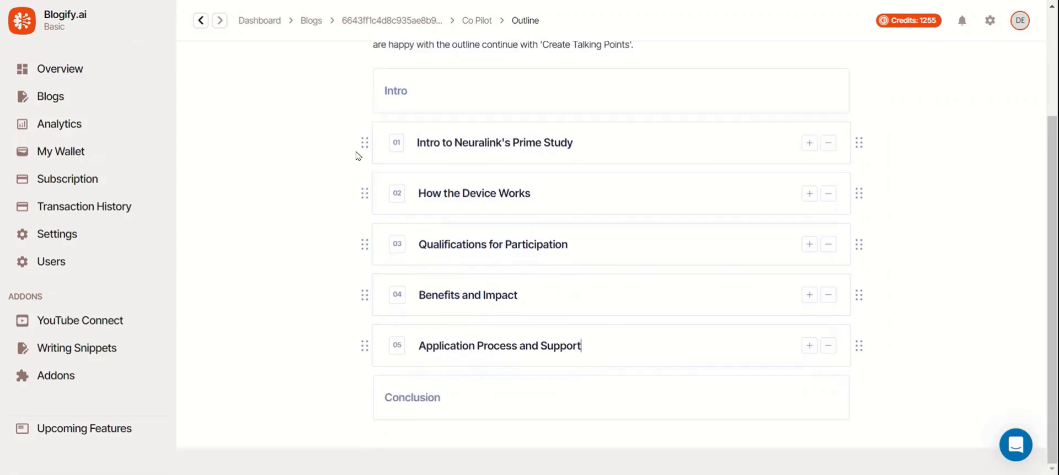
{"action": "mouse_move", "coordinate": [359, 147]}
{"action": "left_mouse_down"}
{"action": "mouse_move", "coordinate": [359, 293]}
{"action": "mouse_move", "coordinate": [356, 155]}
{"action": "left_mouse_up"}
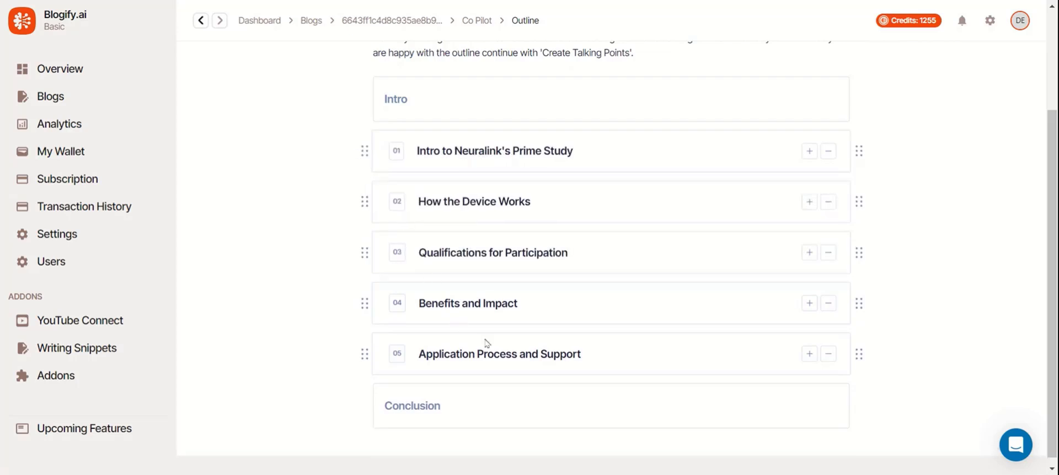
Insert a new heading 'Something' after How the Device Works.
{"action": "left_click", "coordinate": [809, 202]}
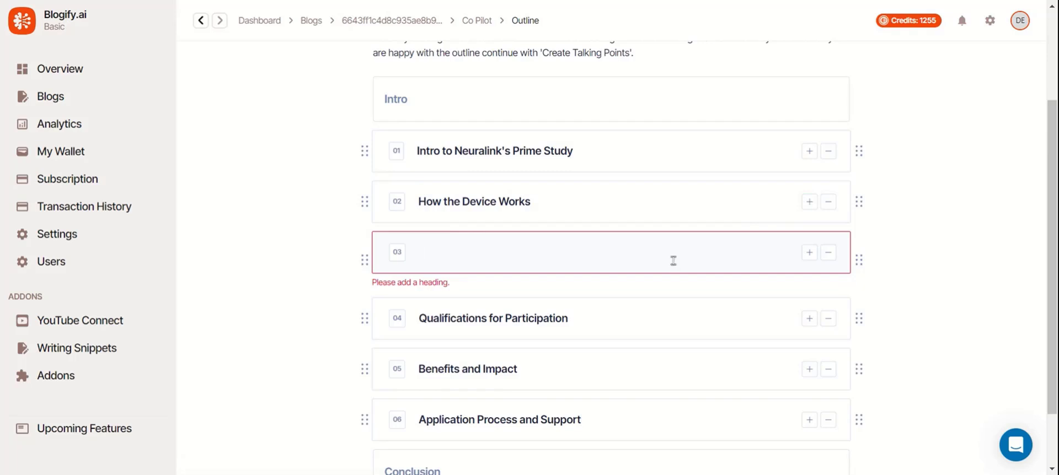
{"action": "left_click", "coordinate": [673, 261]}
{"action": "type", "text": "Someth"}
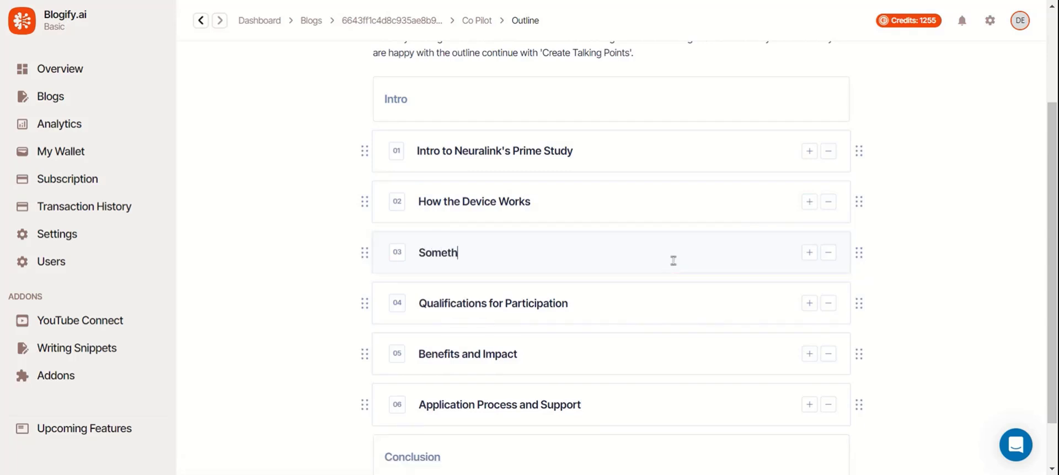
{"action": "type", "text": "ing"}
{"action": "scroll", "coordinate": [700, 229], "scroll_direction": "up", "scroll_amount": 3}
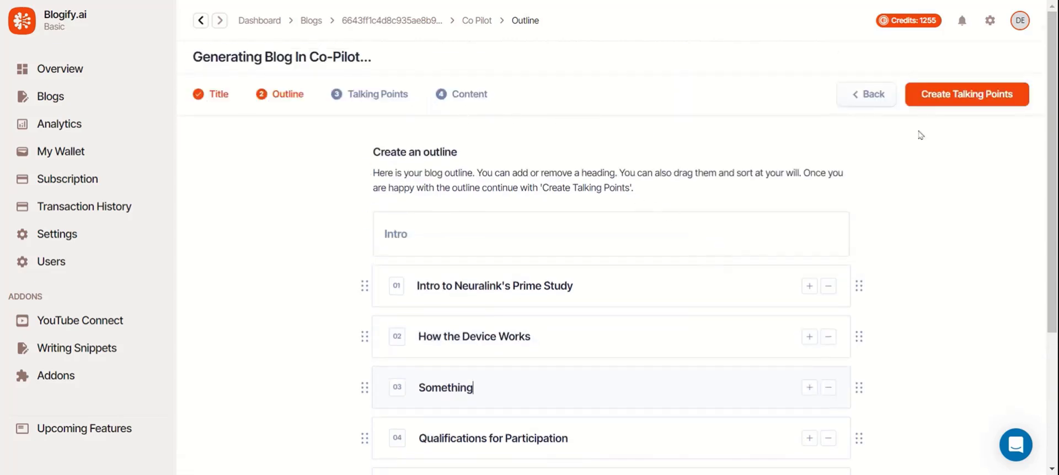
Generate talking points and add the placeholder point 'IE' under Something.
{"action": "left_click", "coordinate": [996, 100]}
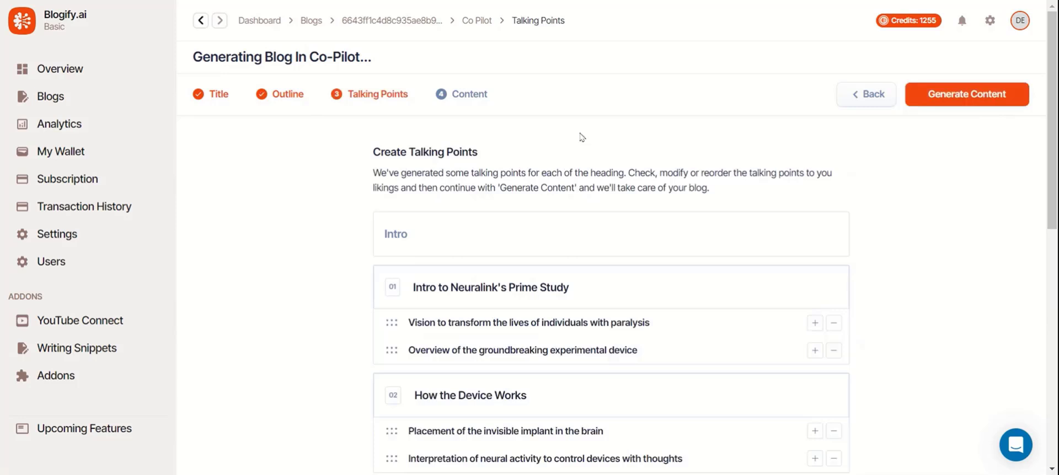
{"action": "scroll", "coordinate": [581, 136], "scroll_direction": "down", "scroll_amount": 2}
{"action": "scroll", "coordinate": [581, 136], "scroll_direction": "down", "scroll_amount": 4}
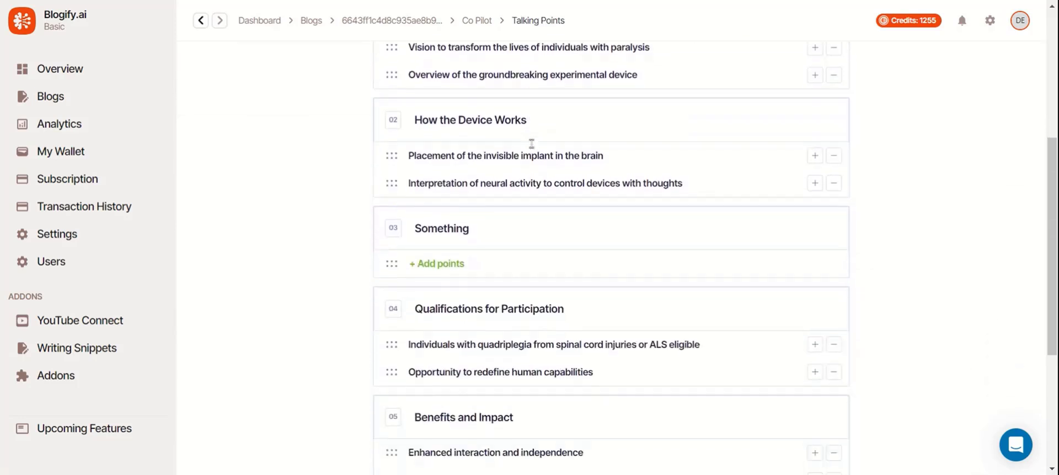
{"action": "left_click", "coordinate": [457, 263]}
{"action": "type", "text": "IEIE"}
Reorder the first section's two talking points; add and remove an empty point under Benefits and Impact.
{"action": "scroll", "coordinate": [442, 243], "scroll_direction": "up", "scroll_amount": 4}
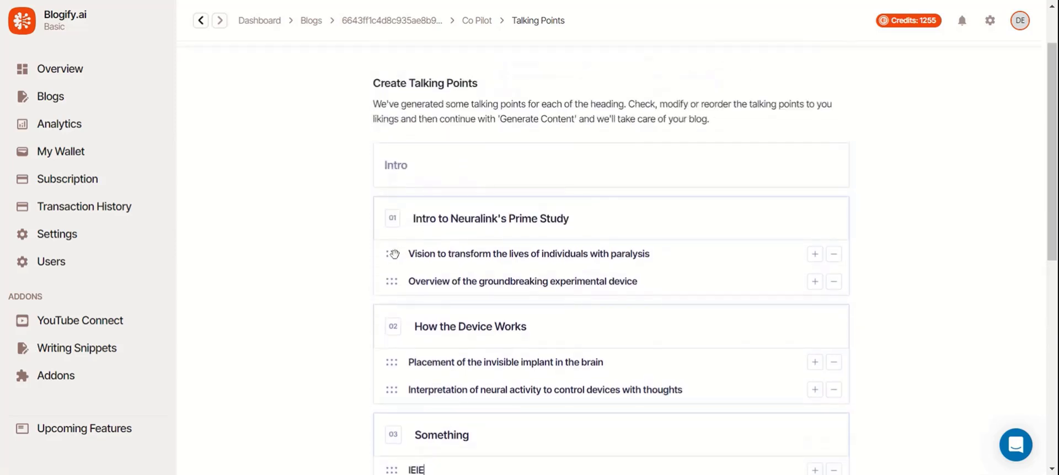
{"action": "left_click_drag", "start_coordinate": [392, 253], "coordinate": [386, 282]}
{"action": "scroll", "coordinate": [818, 270], "scroll_direction": "down", "scroll_amount": 7}
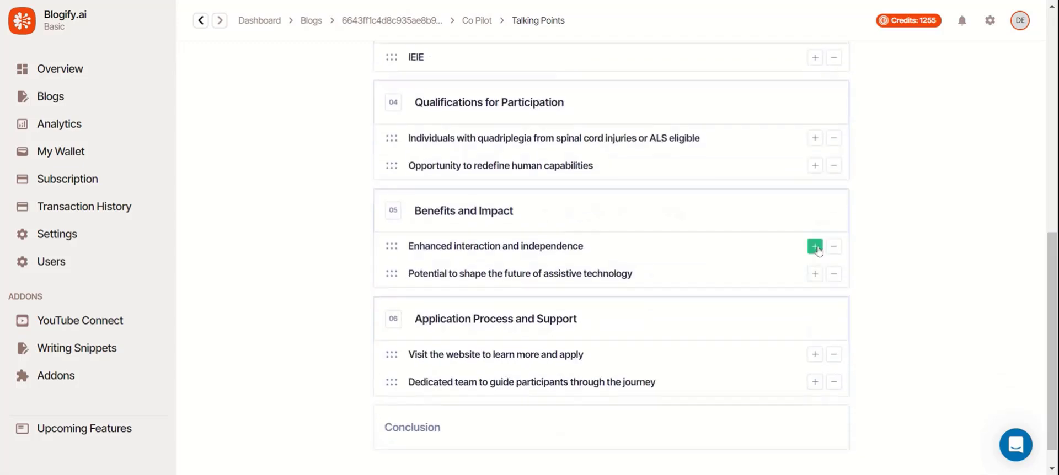
{"action": "left_click", "coordinate": [816, 273]}
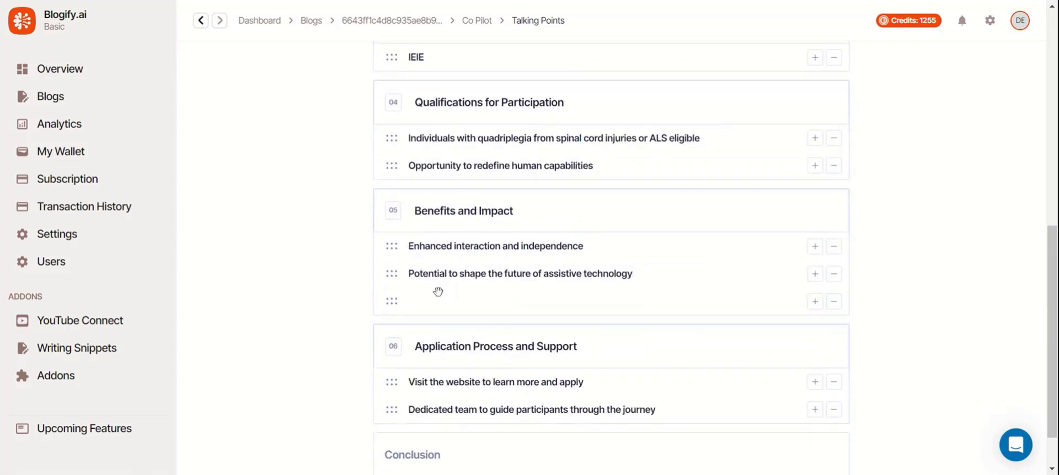
{"action": "left_click", "coordinate": [833, 301]}
{"action": "scroll", "coordinate": [840, 308], "scroll_direction": "up", "scroll_amount": 10}
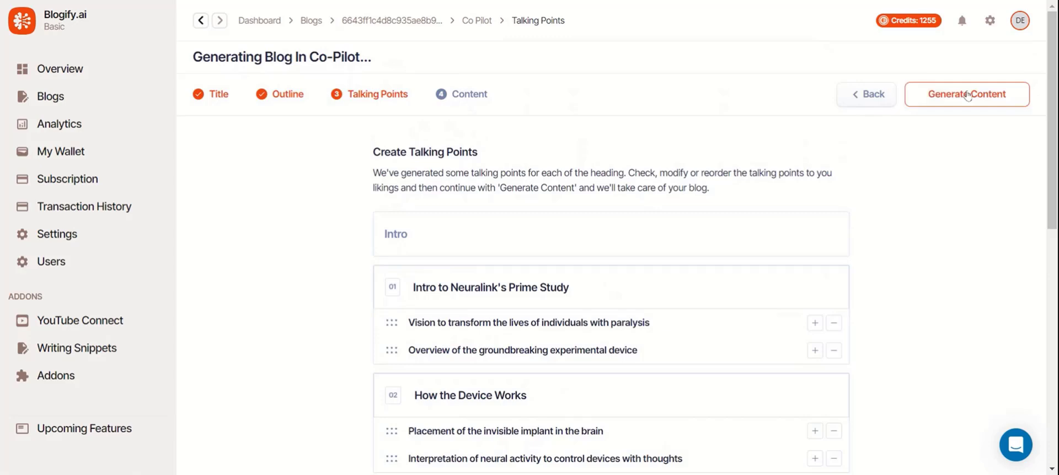
Generate the full blog content and delete the blank line after its first paragraph.
{"action": "left_click", "coordinate": [967, 95]}
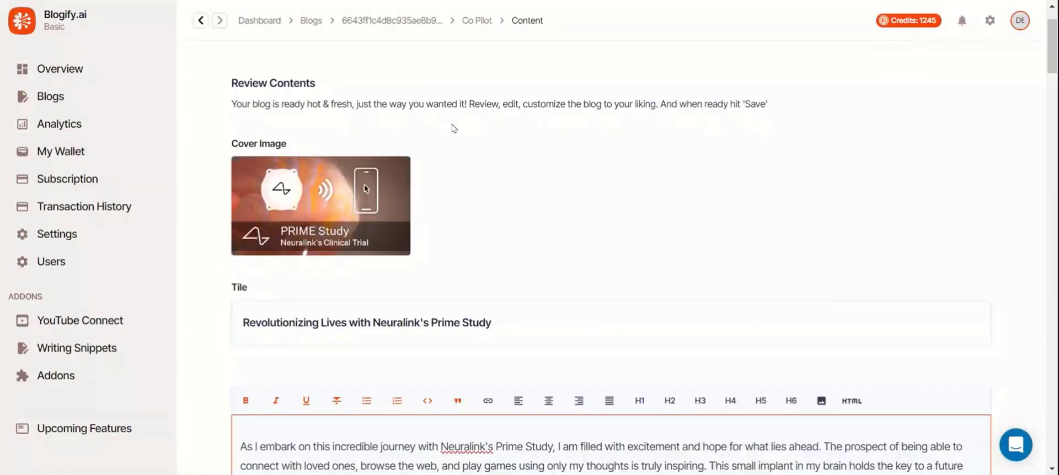
{"action": "scroll", "coordinate": [453, 128], "scroll_direction": "down", "scroll_amount": 3}
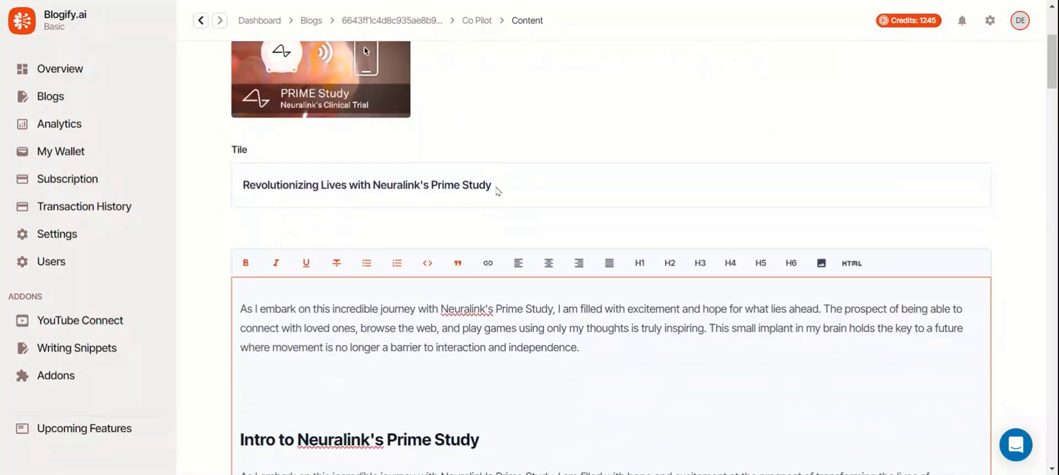
{"action": "scroll", "coordinate": [495, 187], "scroll_direction": "down", "scroll_amount": 3}
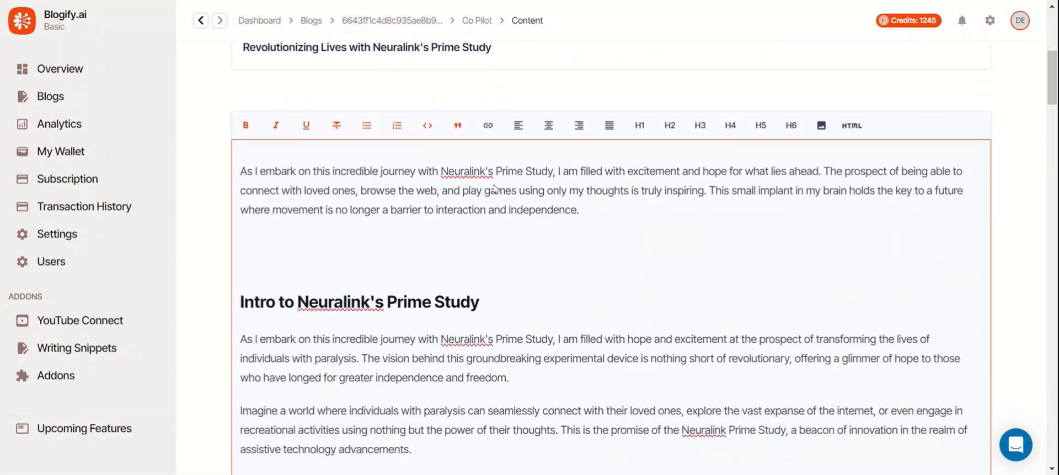
{"action": "left_click", "coordinate": [471, 233]}
{"action": "key", "text": "BackSpace"}
{"action": "key", "text": "BackSpace"}
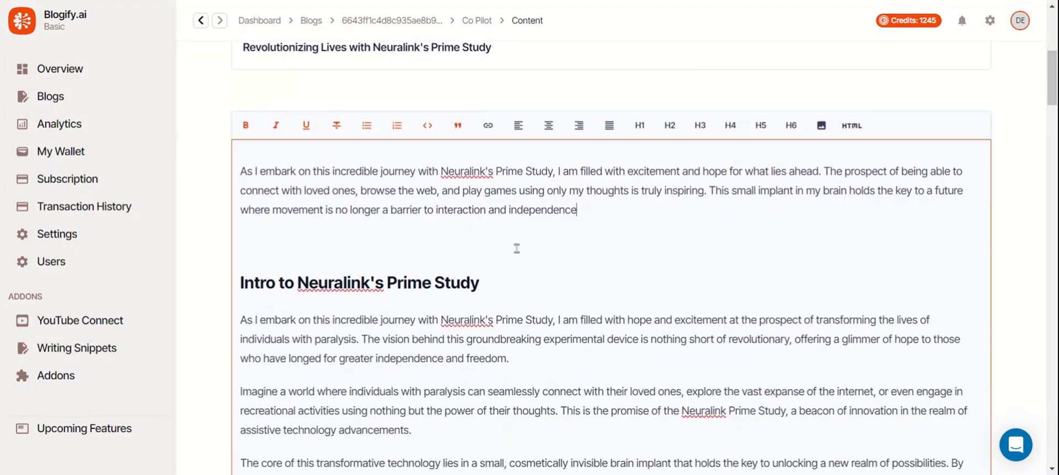
{"action": "scroll", "coordinate": [517, 249], "scroll_direction": "down", "scroll_amount": 4}
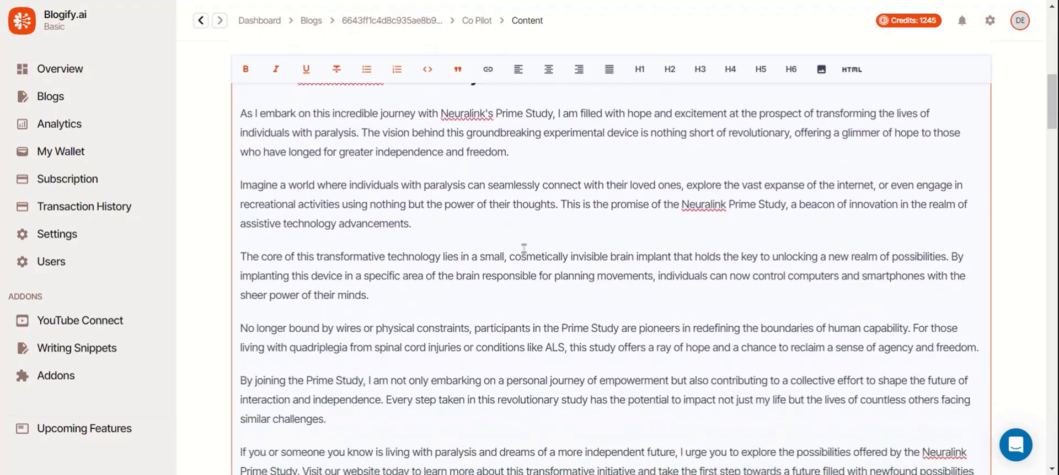
{"action": "scroll", "coordinate": [524, 249], "scroll_direction": "down", "scroll_amount": 18}
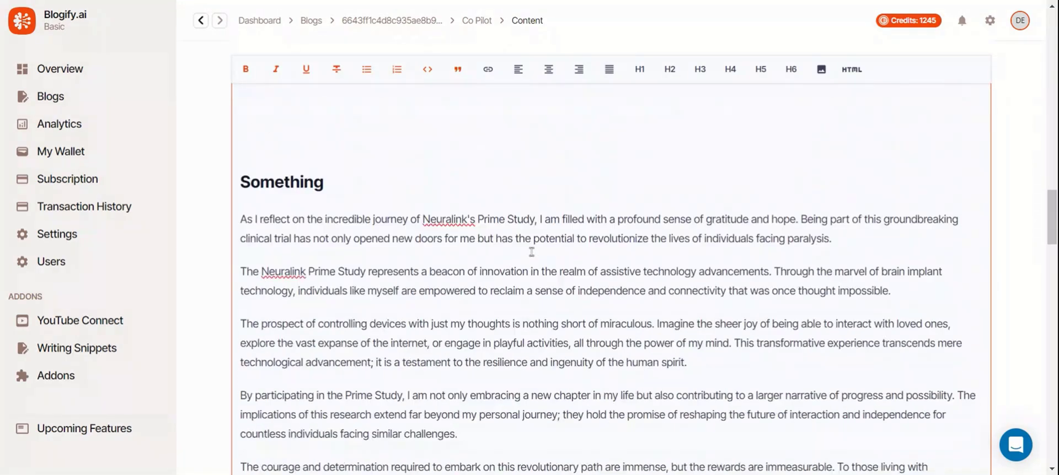
{"action": "scroll", "coordinate": [531, 252], "scroll_direction": "down", "scroll_amount": 13}
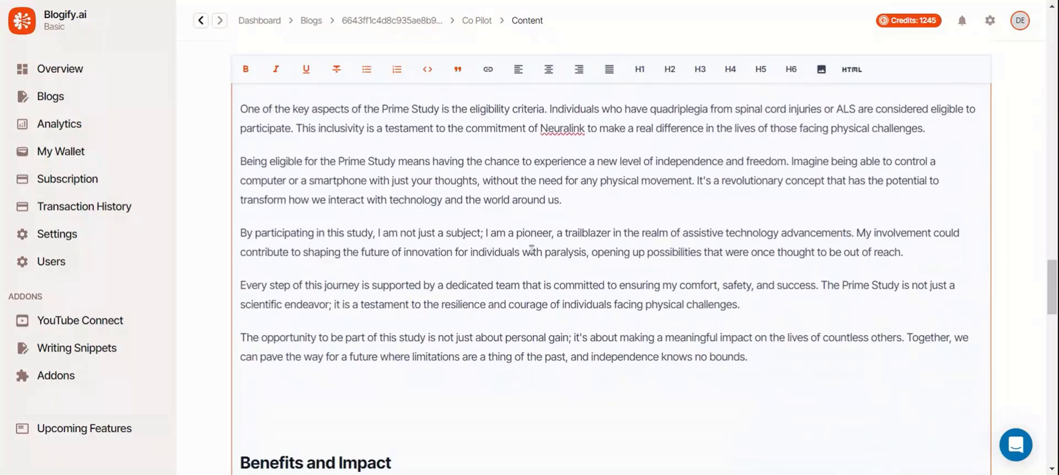
{"action": "scroll", "coordinate": [531, 249], "scroll_direction": "down", "scroll_amount": 14}
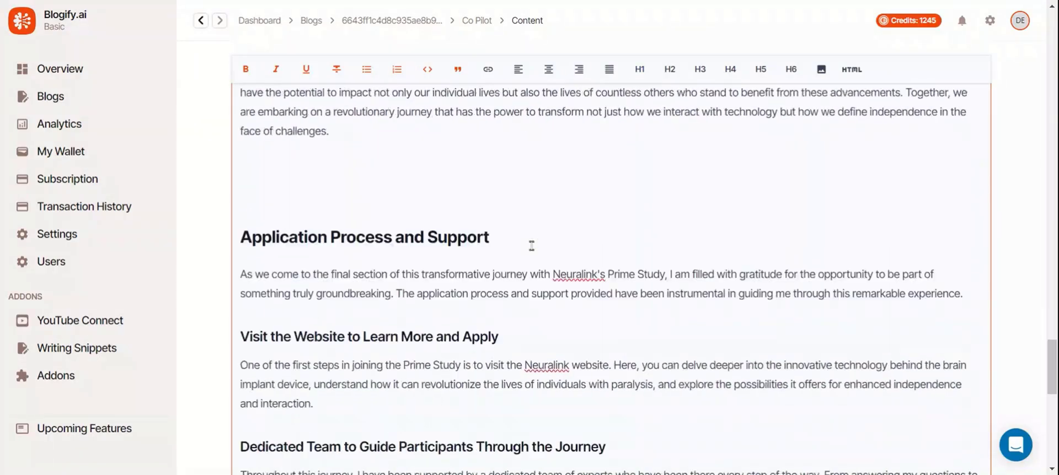
{"action": "scroll", "coordinate": [531, 245], "scroll_direction": "down", "scroll_amount": 10}
{"action": "scroll", "coordinate": [531, 245], "scroll_direction": "up", "scroll_amount": 20}
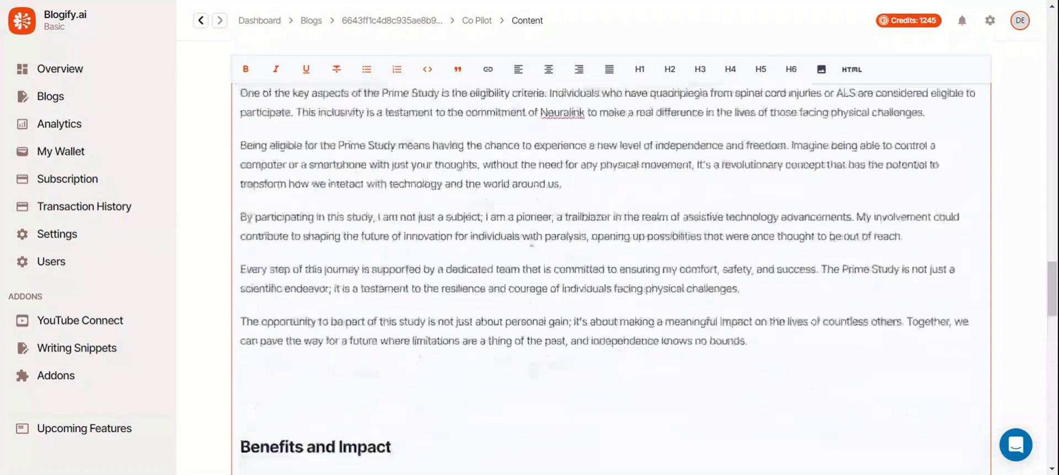
{"action": "scroll", "coordinate": [531, 244], "scroll_direction": "up", "scroll_amount": 15}
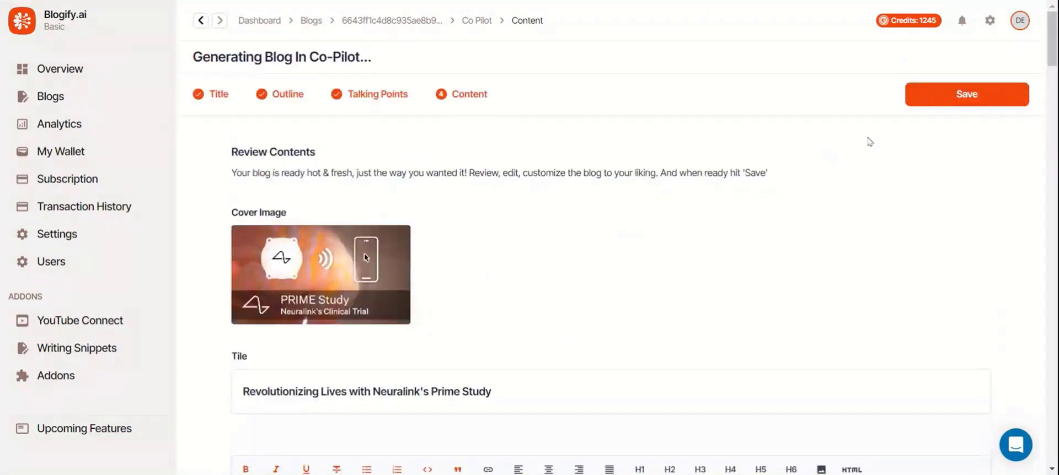
Save the Prime Study blog and copy it as plain text.
{"action": "left_click", "coordinate": [970, 94]}
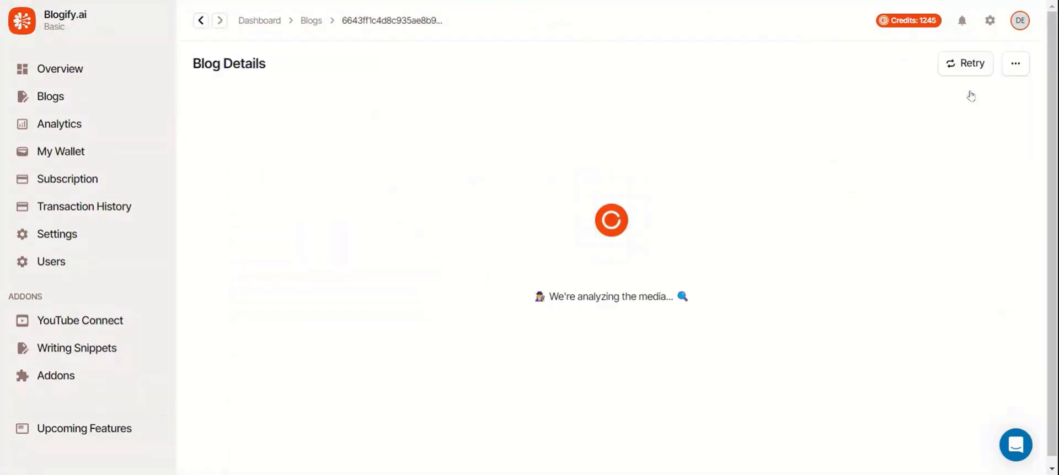
{"action": "scroll", "coordinate": [627, 109], "scroll_direction": "down", "scroll_amount": 5}
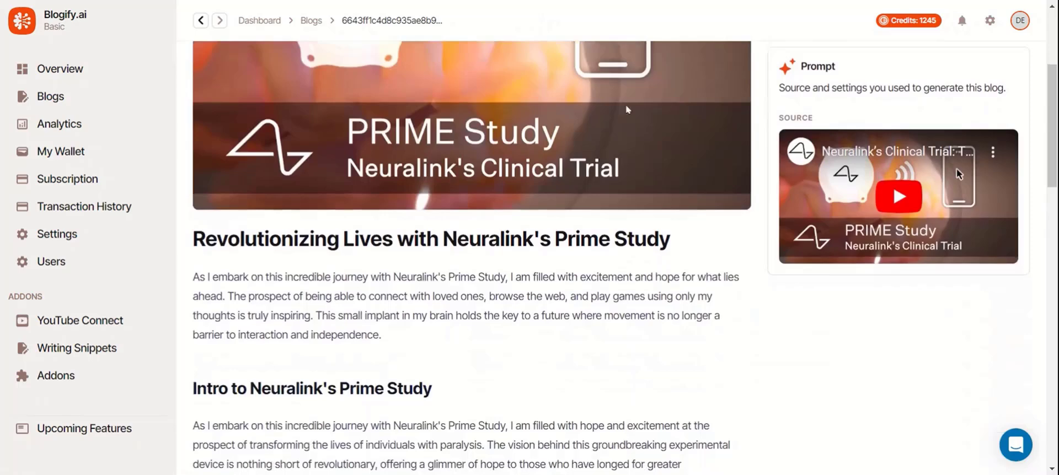
{"action": "scroll", "coordinate": [627, 108], "scroll_direction": "down", "scroll_amount": 3}
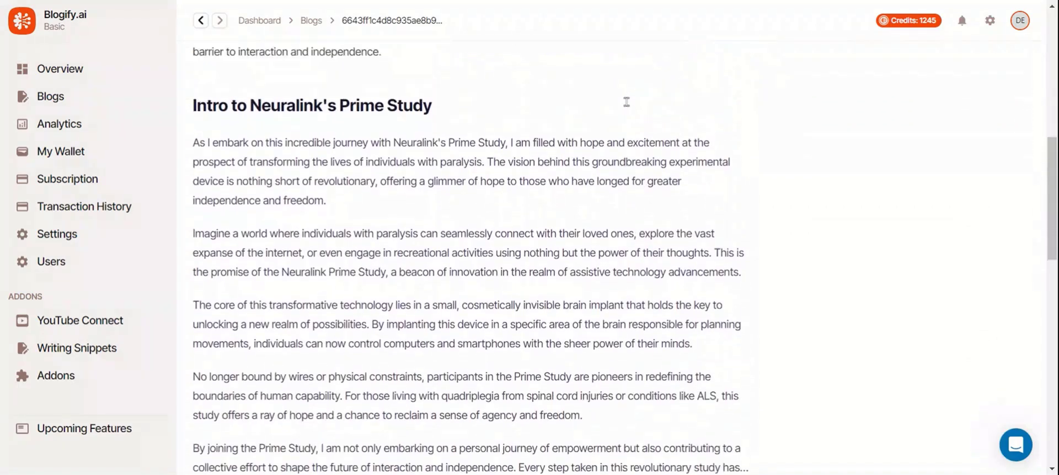
{"action": "scroll", "coordinate": [627, 105], "scroll_direction": "up", "scroll_amount": 9}
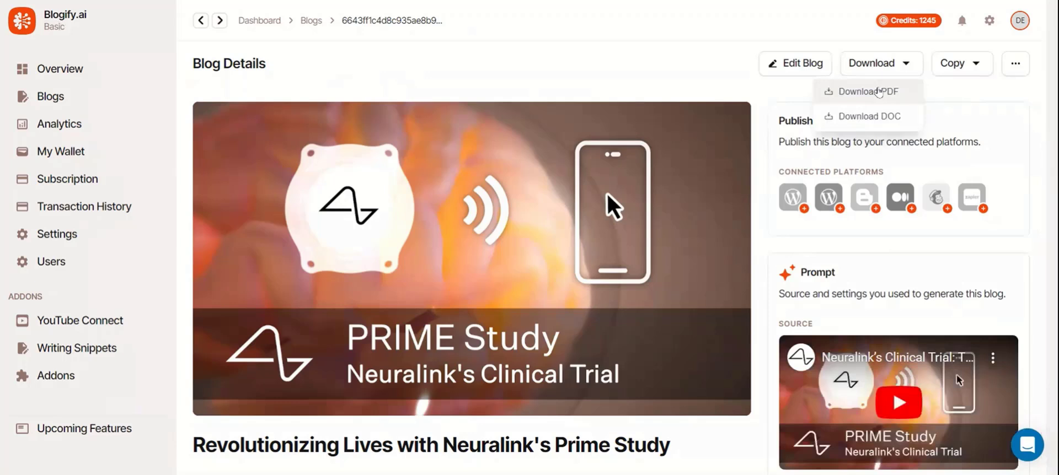
{"action": "left_click", "coordinate": [960, 63]}
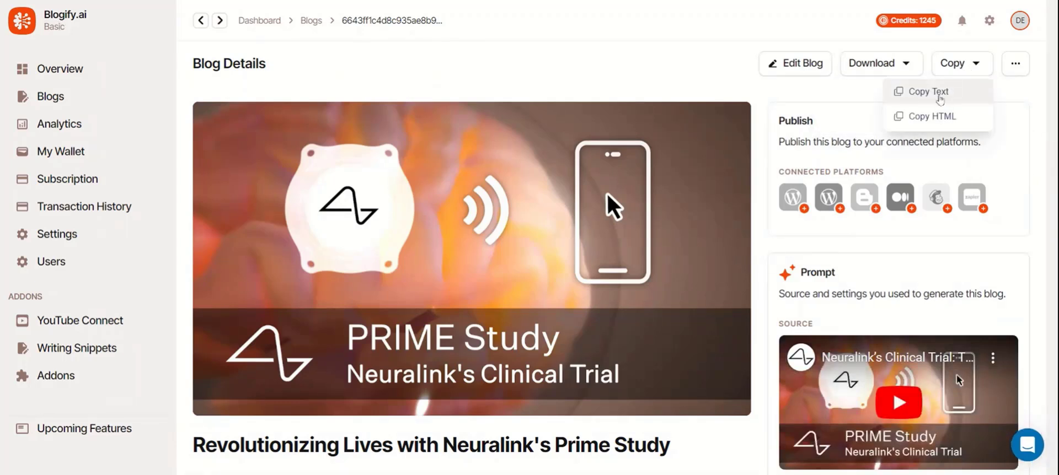
{"action": "left_click", "coordinate": [931, 92]}
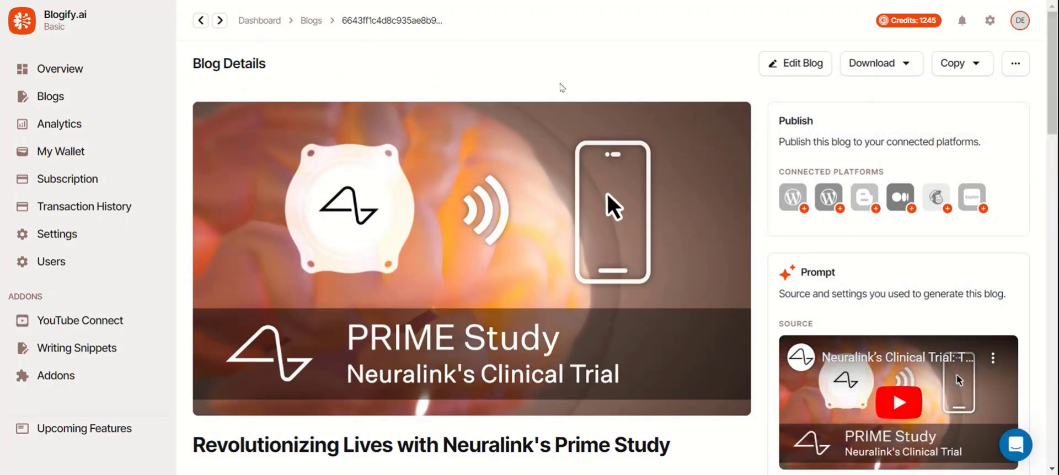
{"action": "scroll", "coordinate": [697, 73], "scroll_direction": "down", "scroll_amount": 20}
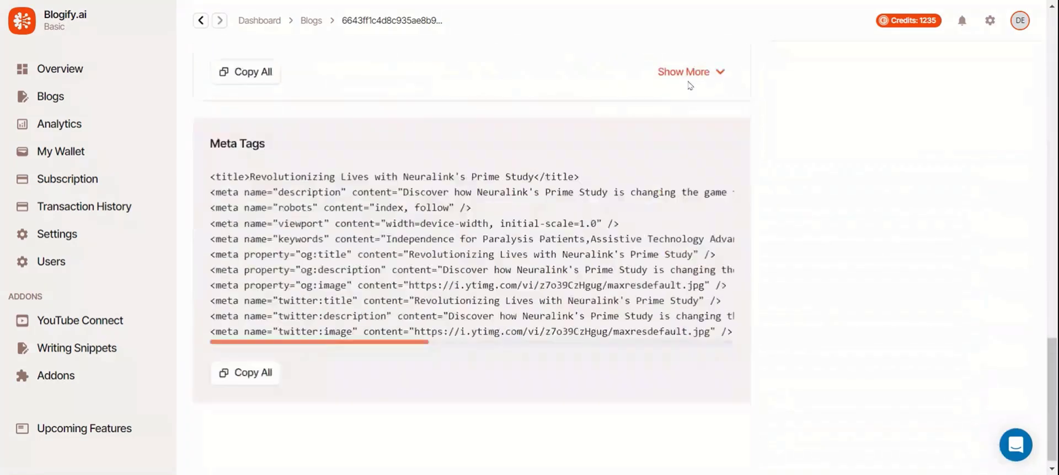
{"action": "scroll", "coordinate": [689, 85], "scroll_direction": "up", "scroll_amount": 10}
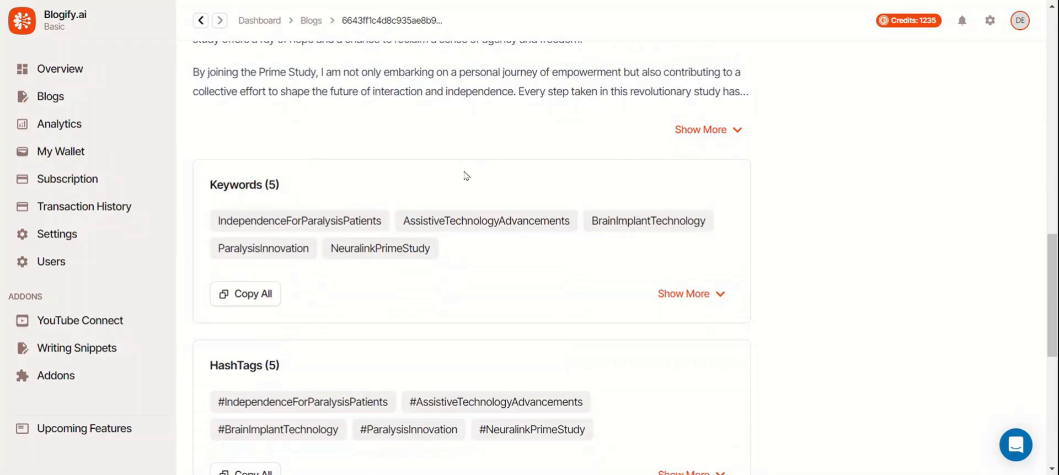
{"action": "scroll", "coordinate": [467, 176], "scroll_direction": "down", "scroll_amount": 1}
{"action": "scroll", "coordinate": [466, 176], "scroll_direction": "down", "scroll_amount": 2}
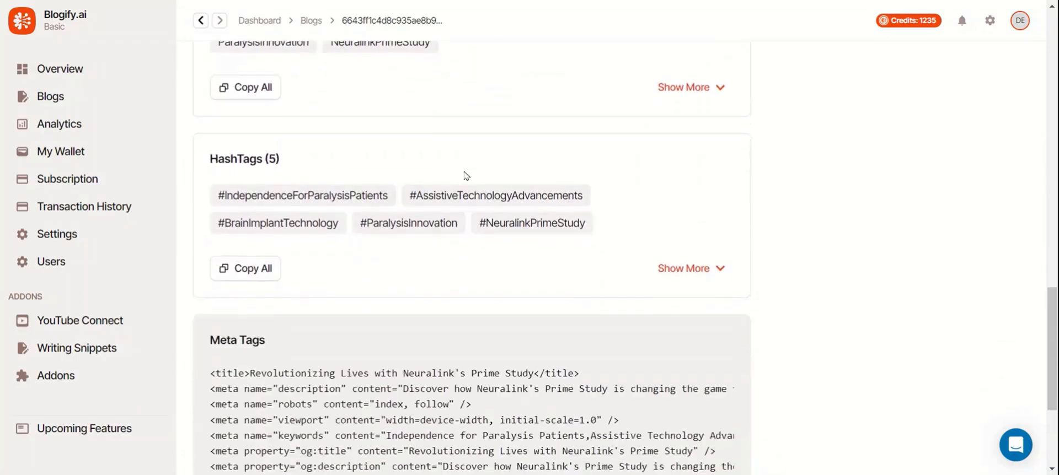
{"action": "scroll", "coordinate": [466, 176], "scroll_direction": "down", "scroll_amount": 3}
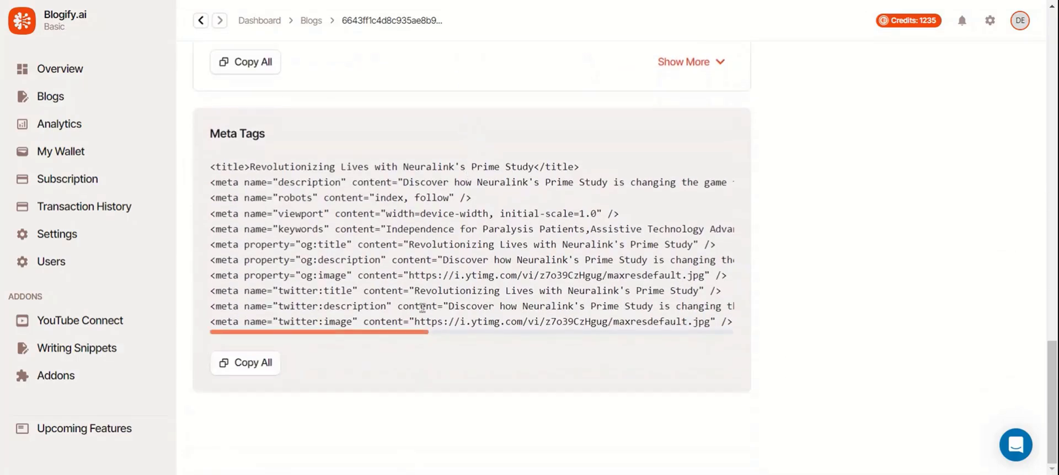
{"action": "mouse_move", "coordinate": [409, 337]}
{"action": "left_mouse_down"}
{"action": "mouse_move", "coordinate": [726, 354]}
{"action": "mouse_move", "coordinate": [399, 351]}
{"action": "left_mouse_up"}
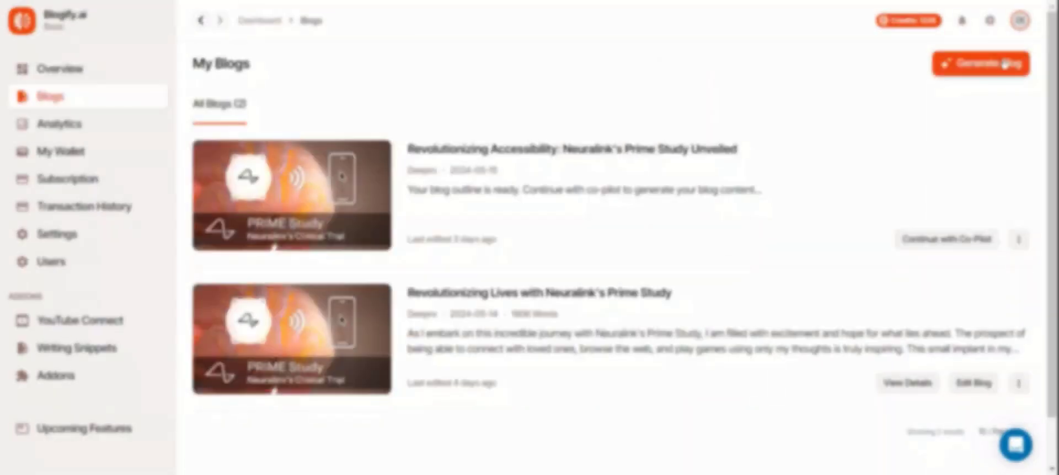
Start a new PodBean audio blog and paste the Neuralink human trials episode link.
{"action": "left_click", "coordinate": [1003, 64]}
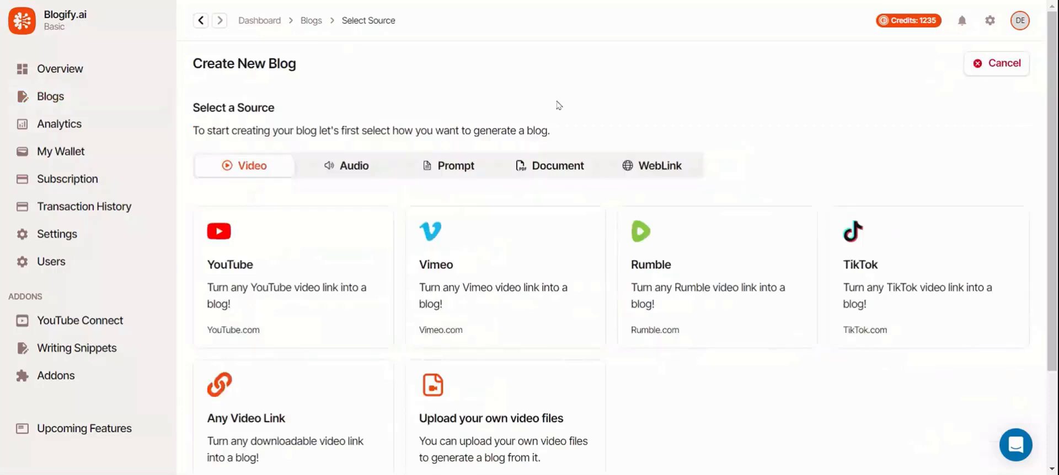
{"action": "left_click", "coordinate": [340, 181]}
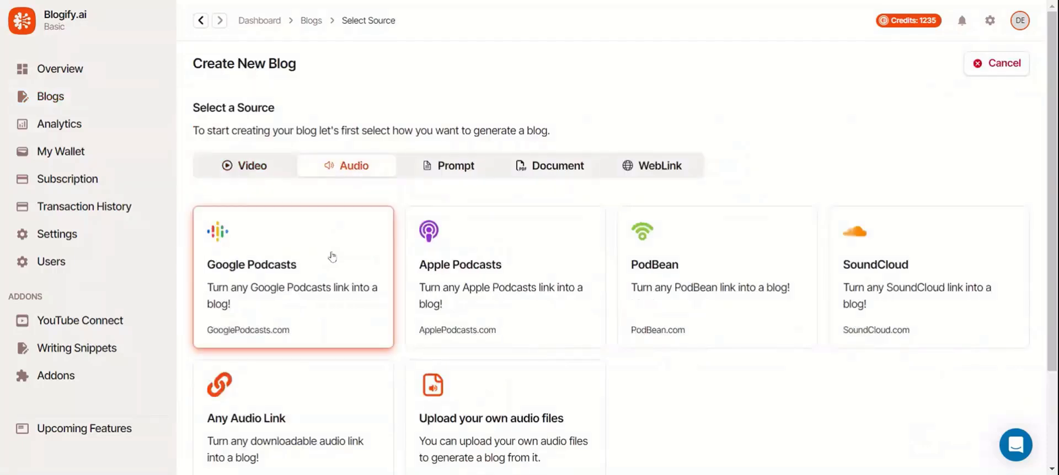
{"action": "left_click", "coordinate": [636, 276]}
{"action": "left_click", "coordinate": [562, 172]}
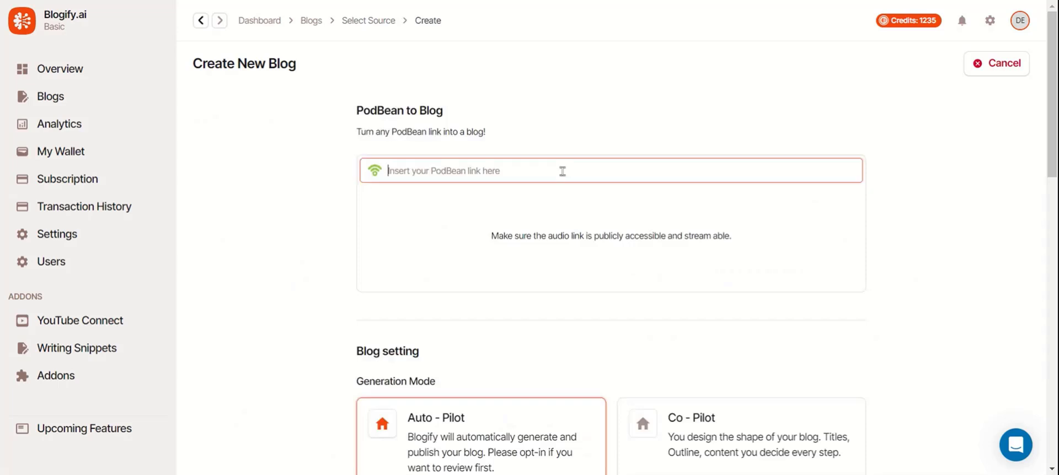
{"action": "key", "text": "ctrl+v"}
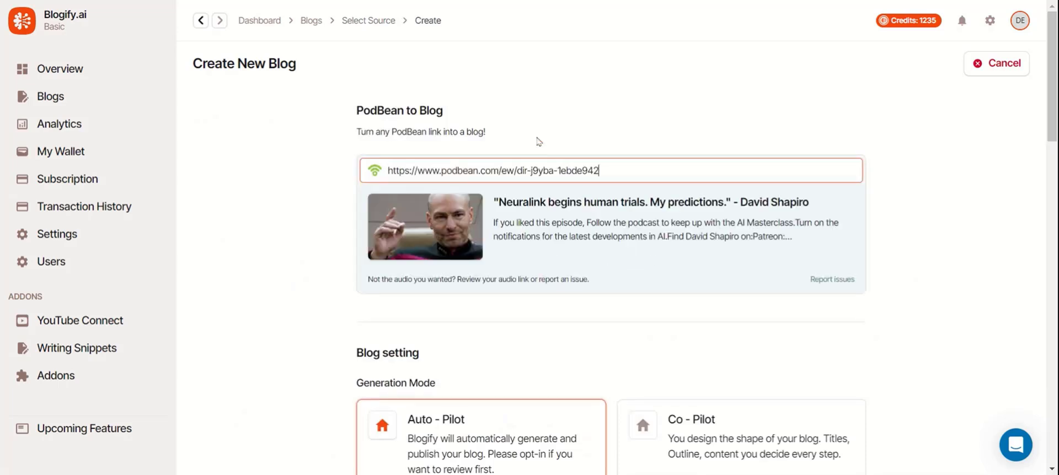
Set the blog tone to Storytelling.
{"action": "scroll", "coordinate": [533, 102], "scroll_direction": "down", "scroll_amount": 5}
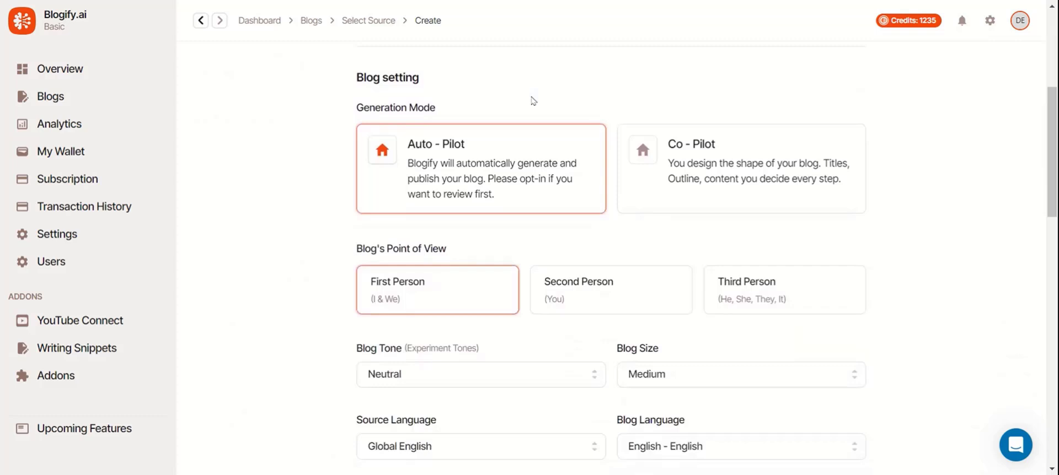
{"action": "scroll", "coordinate": [534, 101], "scroll_direction": "down", "scroll_amount": 1}
{"action": "scroll", "coordinate": [533, 101], "scroll_direction": "down", "scroll_amount": 2}
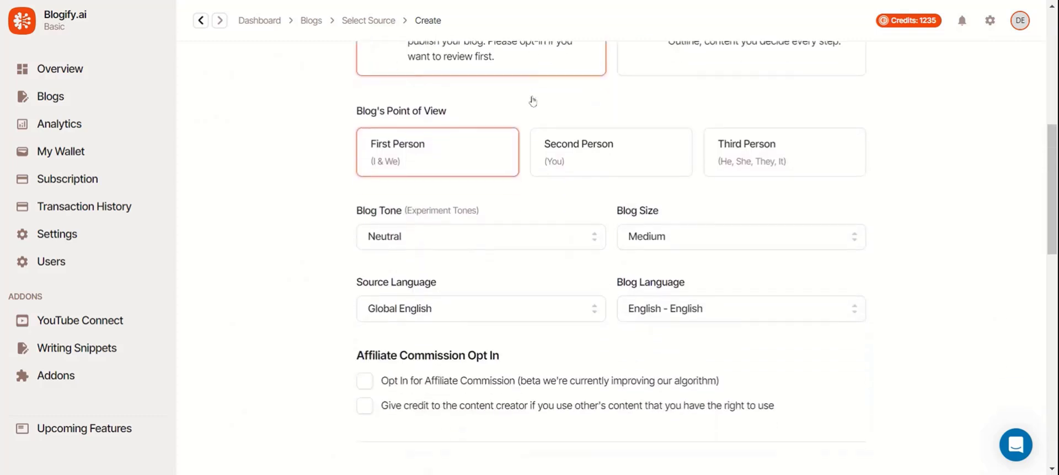
{"action": "left_click", "coordinate": [498, 164]}
{"action": "scroll", "coordinate": [435, 281], "scroll_direction": "down", "scroll_amount": 4}
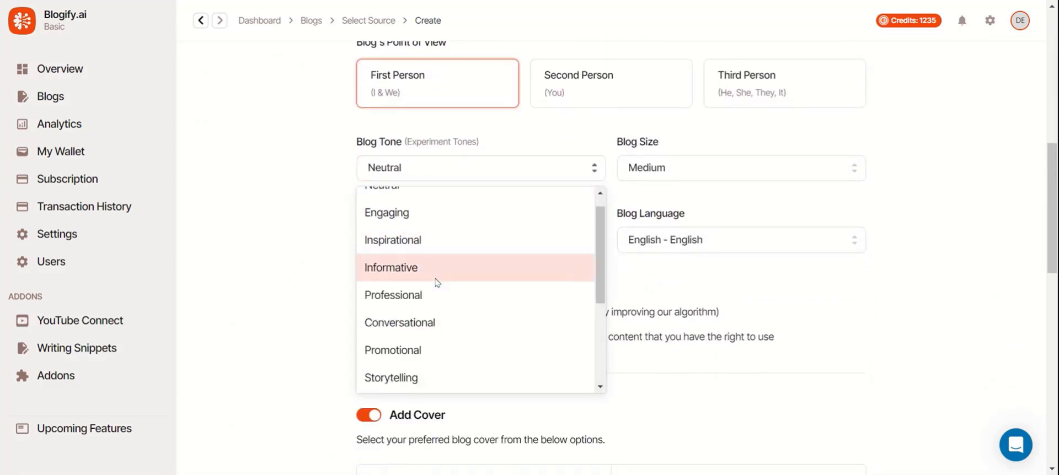
{"action": "left_click", "coordinate": [434, 218]}
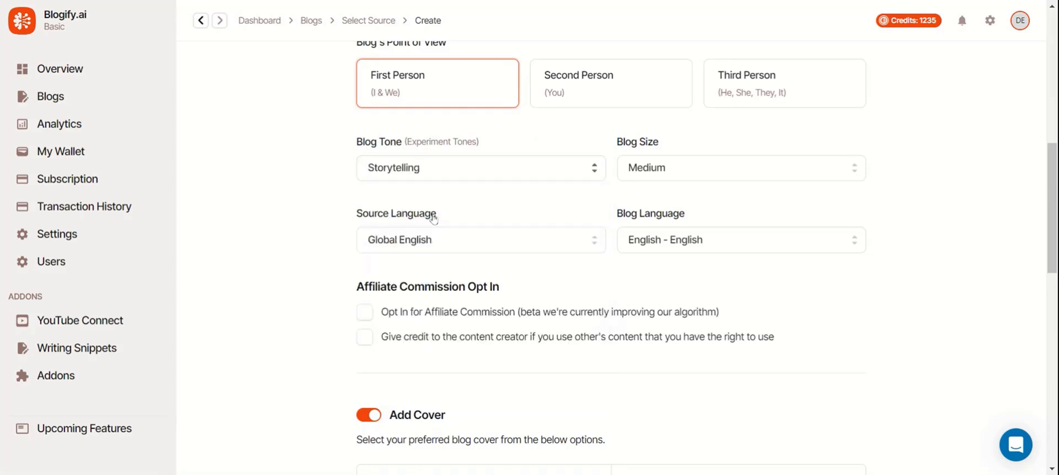
Set source language to US English and blog language to American English, and opt into affiliate commission.
{"action": "left_click", "coordinate": [673, 171]}
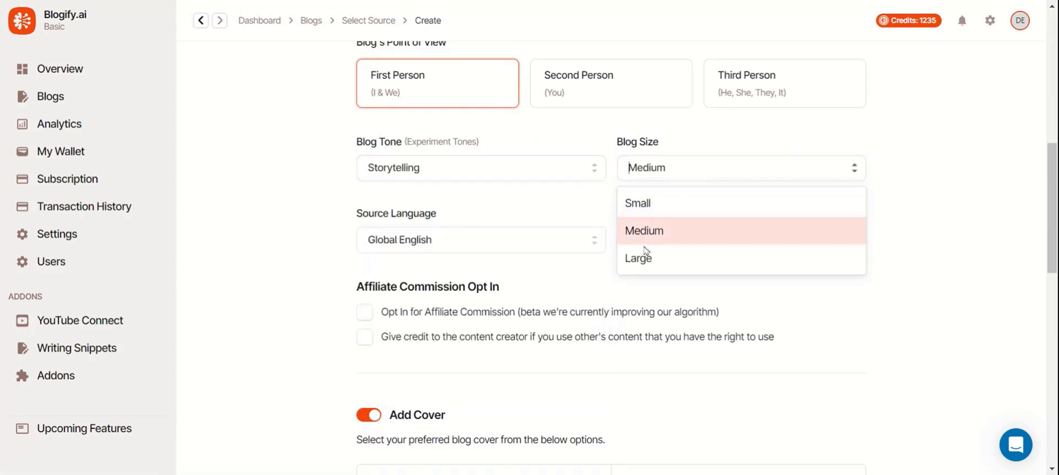
{"action": "left_click", "coordinate": [496, 237]}
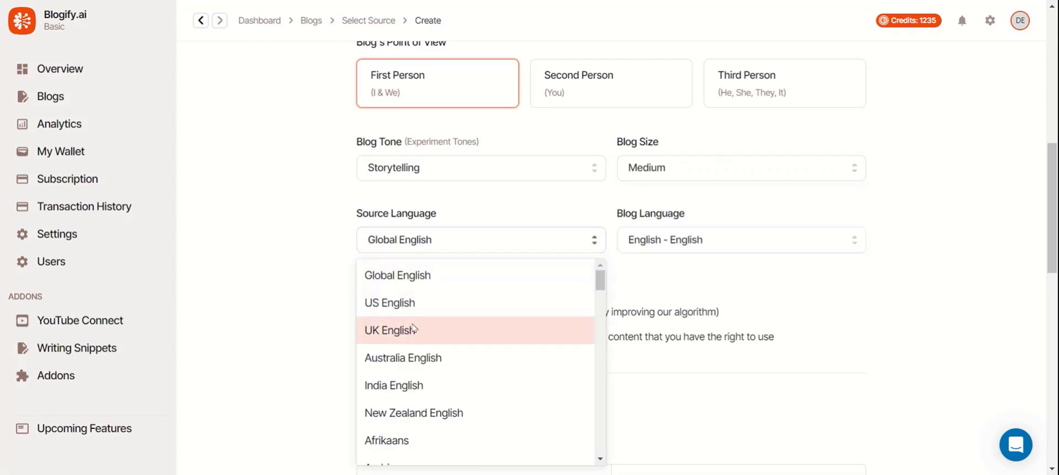
{"action": "left_click", "coordinate": [436, 304]}
{"action": "left_click", "coordinate": [704, 244]}
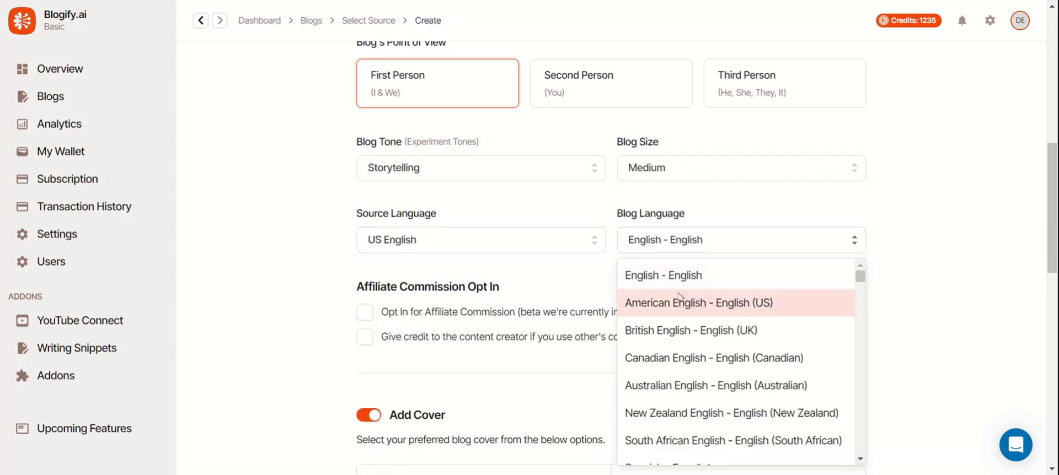
{"action": "left_click", "coordinate": [677, 305]}
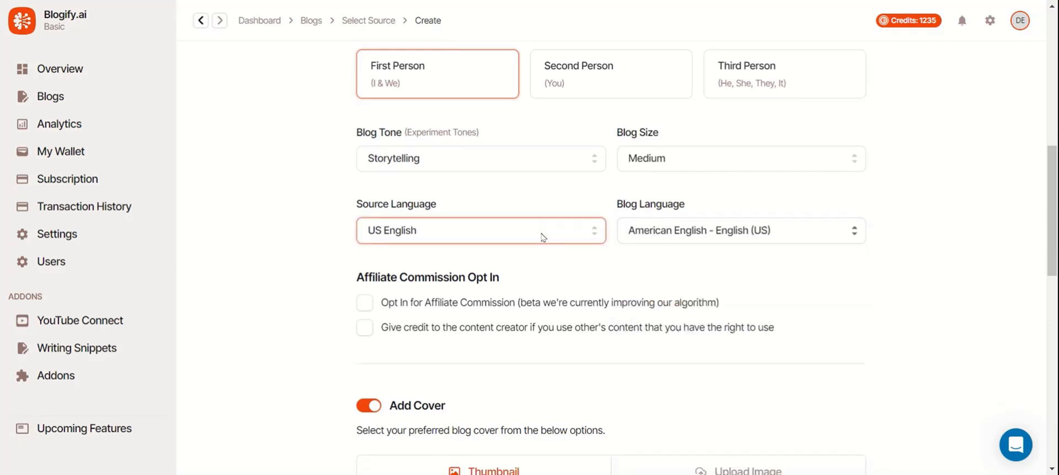
{"action": "scroll", "coordinate": [538, 232], "scroll_direction": "down", "scroll_amount": 3}
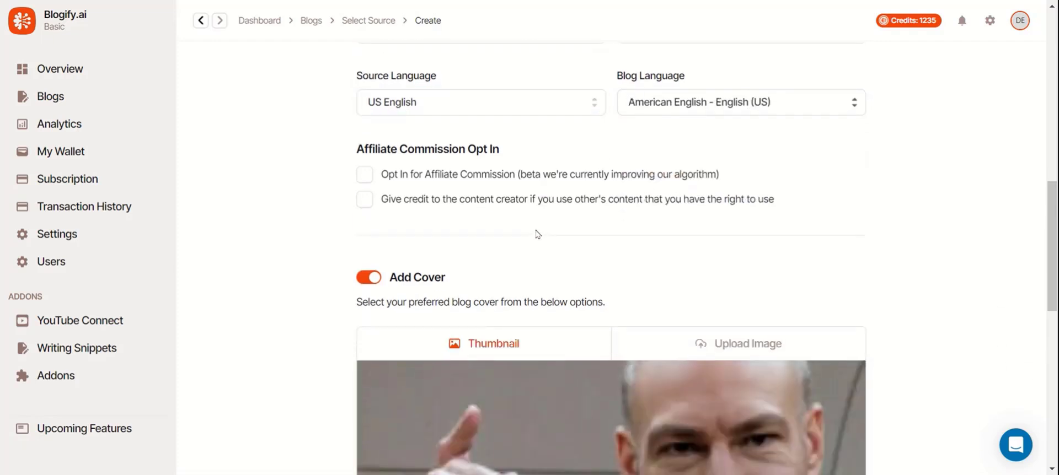
{"action": "left_click", "coordinate": [360, 175]}
Turn off the cover image and upload the twelve forest photos as content images.
{"action": "scroll", "coordinate": [586, 206], "scroll_direction": "down", "scroll_amount": 4}
{"action": "left_click", "coordinate": [373, 75]}
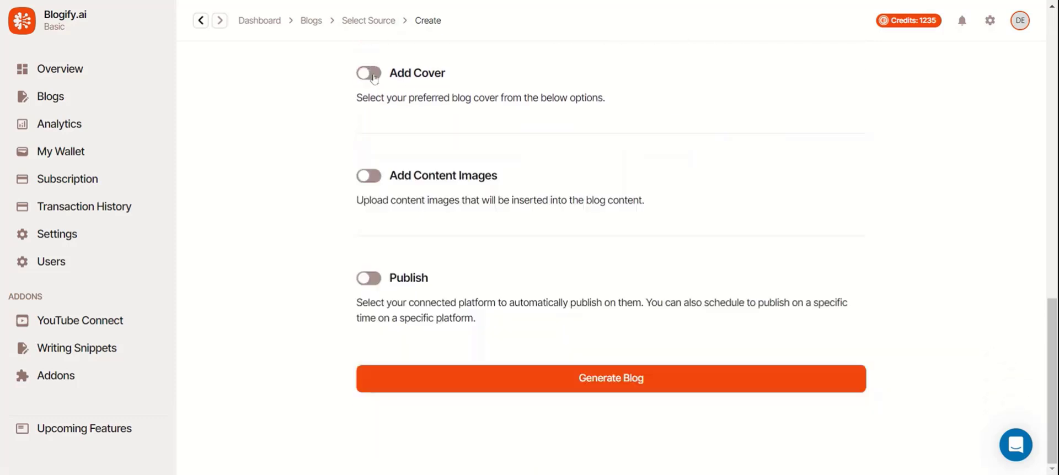
{"action": "left_click", "coordinate": [374, 175]}
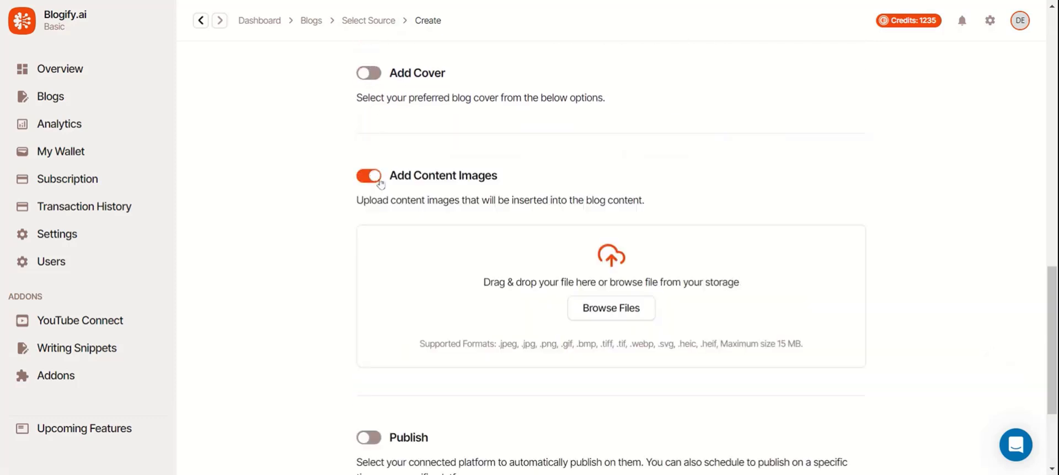
{"action": "left_click", "coordinate": [625, 321]}
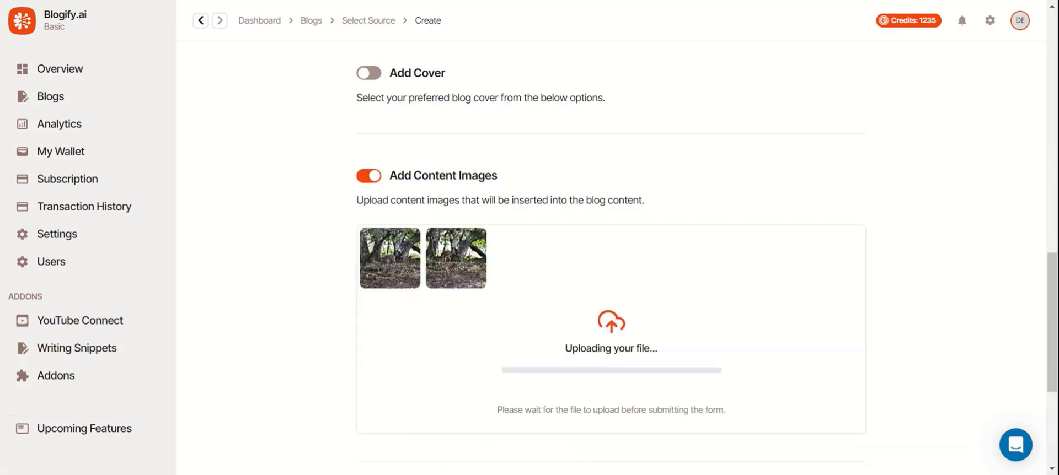
Generate the blog with the uploaded forest photos.
{"action": "scroll", "coordinate": [586, 100], "scroll_direction": "down", "scroll_amount": 3}
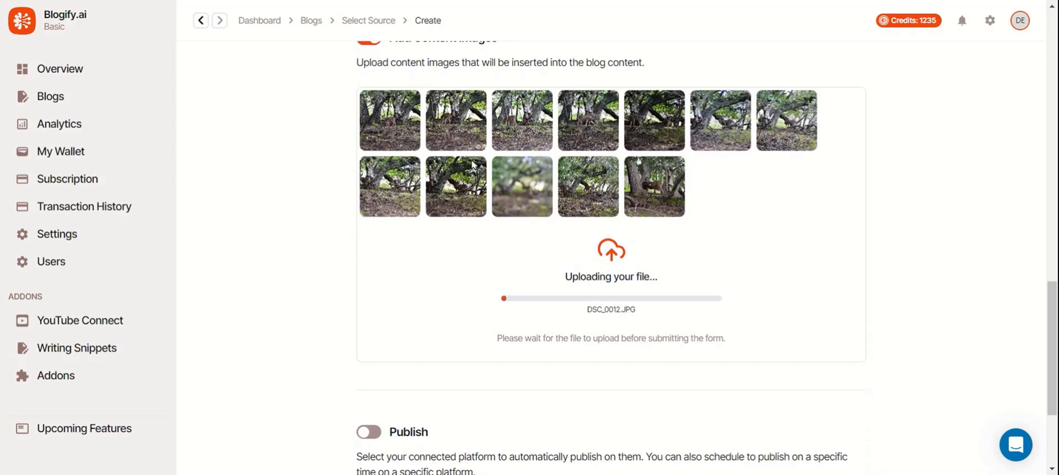
{"action": "scroll", "coordinate": [571, 153], "scroll_direction": "down", "scroll_amount": 3}
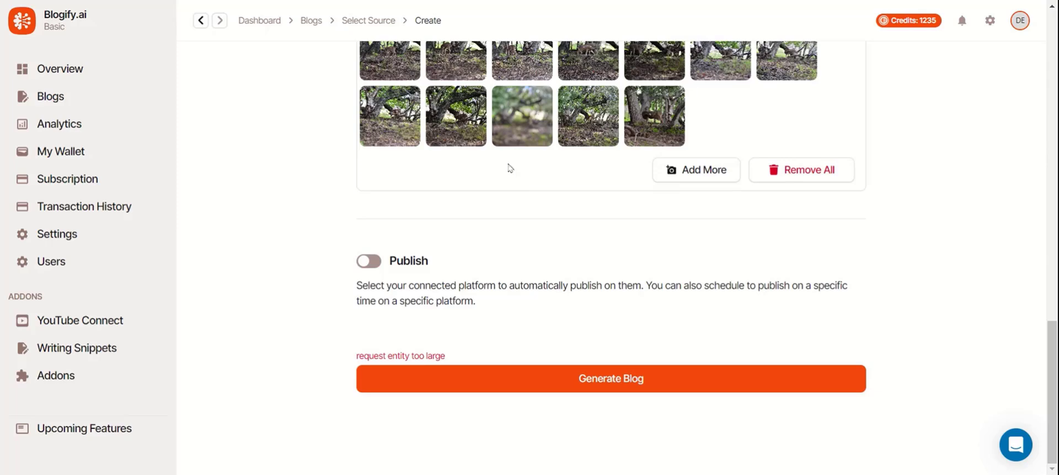
{"action": "scroll", "coordinate": [527, 197], "scroll_direction": "up", "scroll_amount": 3}
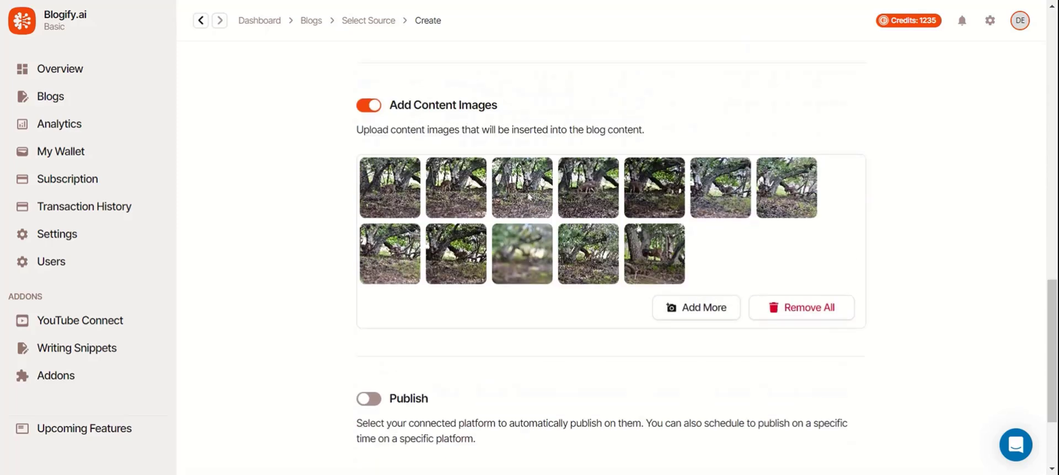
{"action": "scroll", "coordinate": [528, 196], "scroll_direction": "down", "scroll_amount": 3}
{"action": "left_click", "coordinate": [553, 378]}
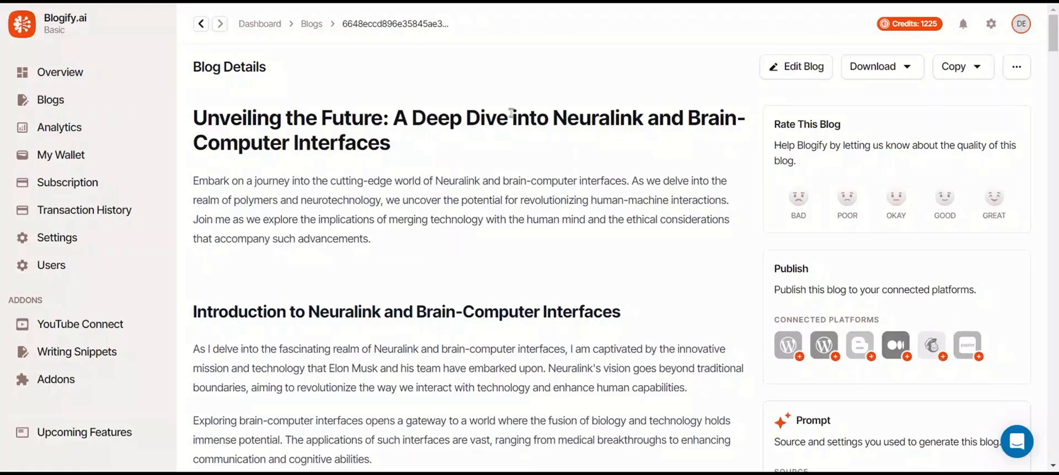
Read through the generated Neuralink blog's details and rate it Great.
{"action": "scroll", "coordinate": [511, 112], "scroll_direction": "down", "scroll_amount": 13}
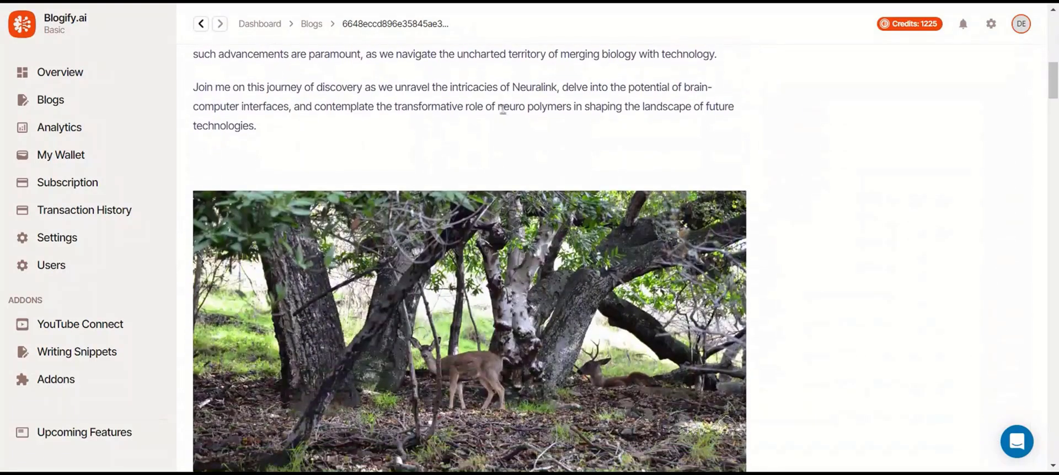
{"action": "scroll", "coordinate": [405, 208], "scroll_direction": "down", "scroll_amount": 12}
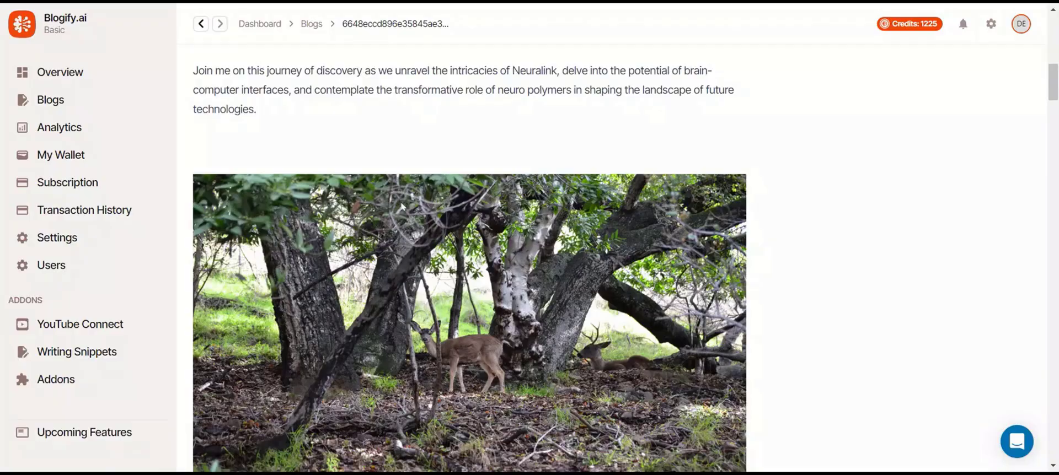
{"action": "scroll", "coordinate": [401, 200], "scroll_direction": "down", "scroll_amount": 15}
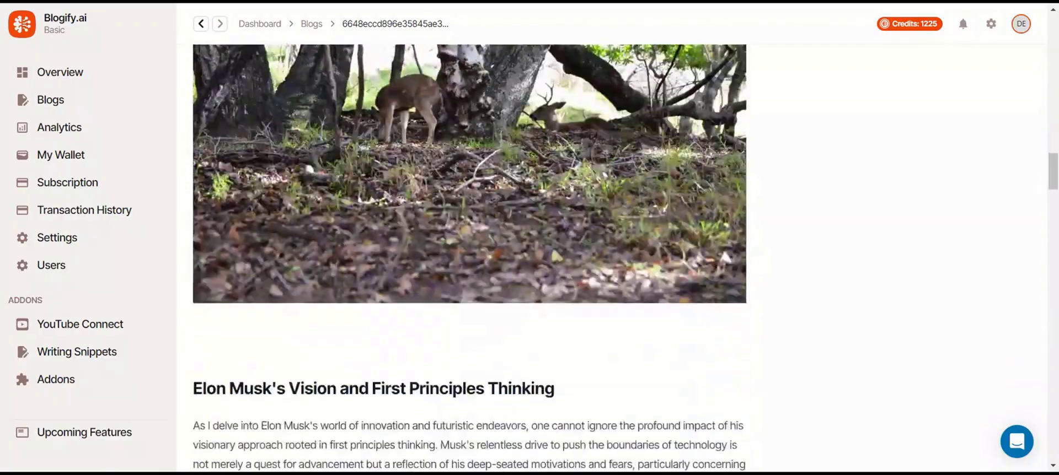
{"action": "scroll", "coordinate": [403, 207], "scroll_direction": "down", "scroll_amount": 10}
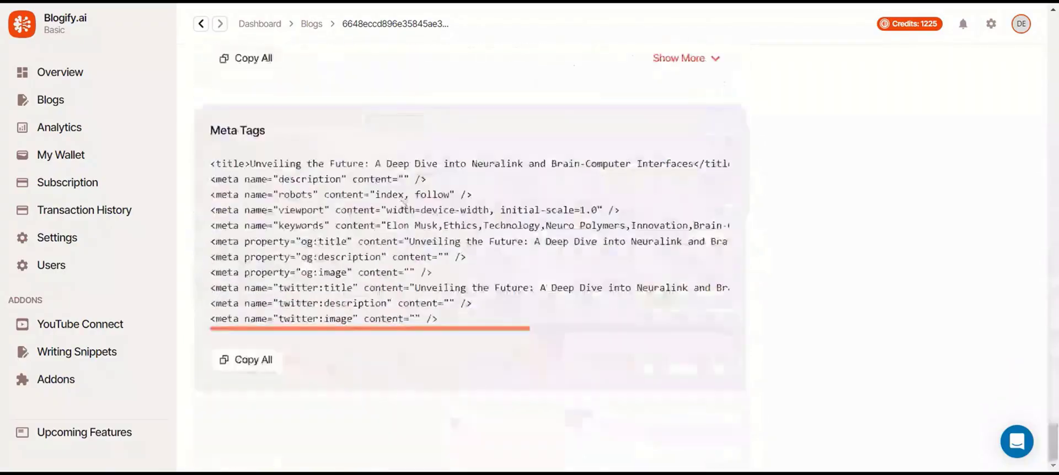
{"action": "scroll", "coordinate": [405, 206], "scroll_direction": "up", "scroll_amount": 20}
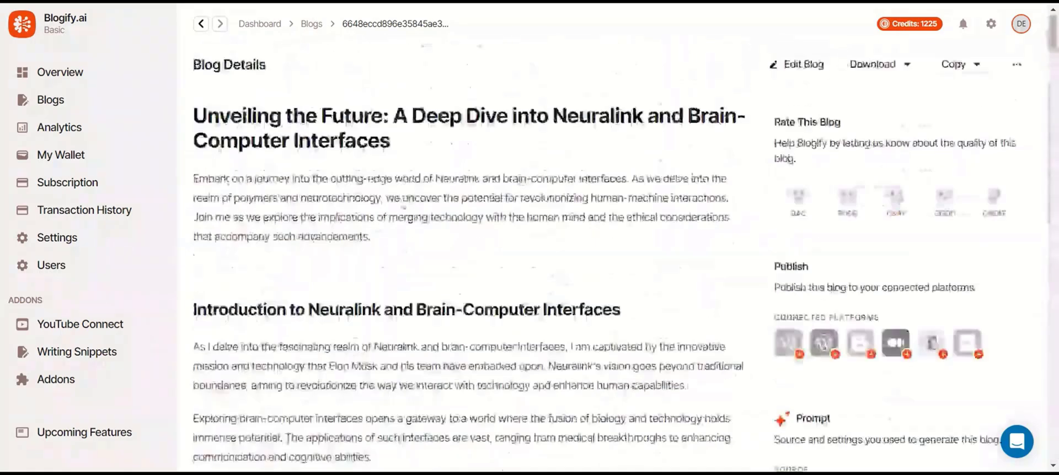
{"action": "left_click", "coordinate": [996, 201]}
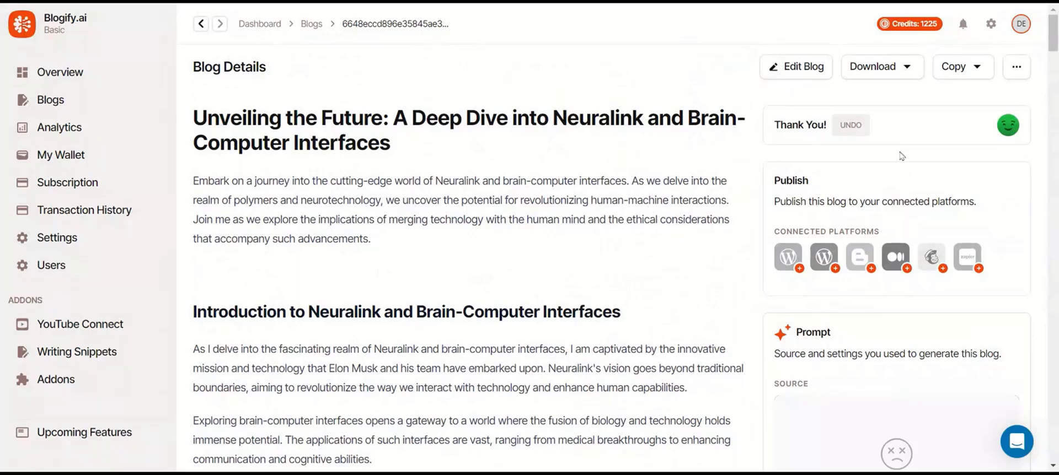
{"action": "scroll", "coordinate": [902, 156], "scroll_direction": "down", "scroll_amount": 15}
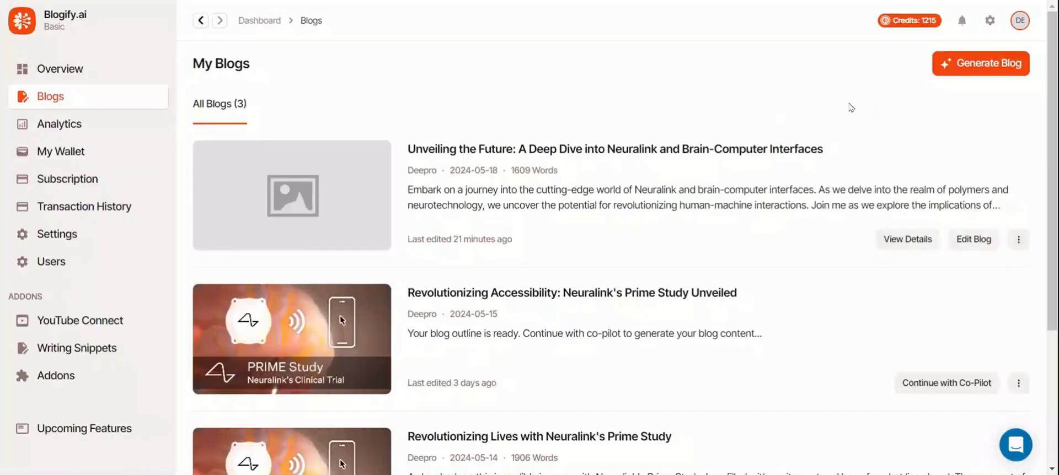
Start a new prompt-based blog from your own ideas and paste the Neuralink prompt.
{"action": "left_click", "coordinate": [1004, 64]}
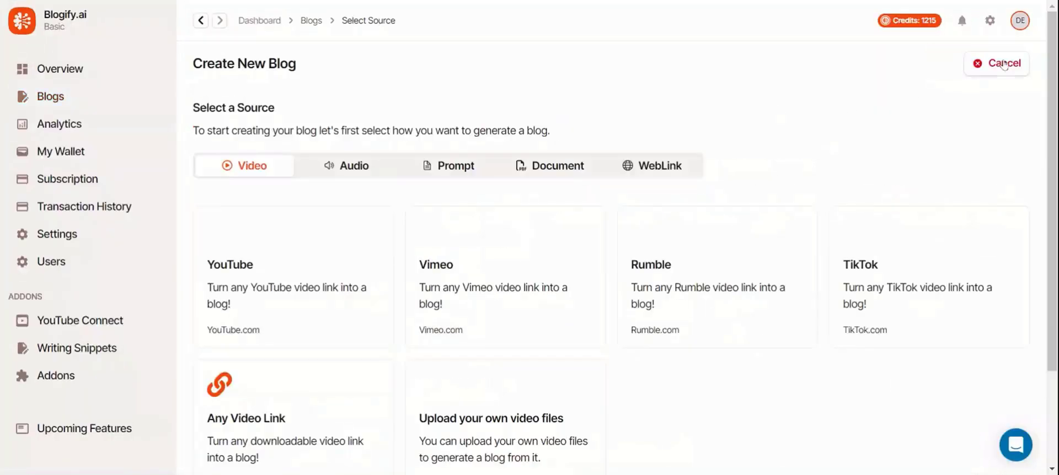
{"action": "left_click", "coordinate": [428, 169]}
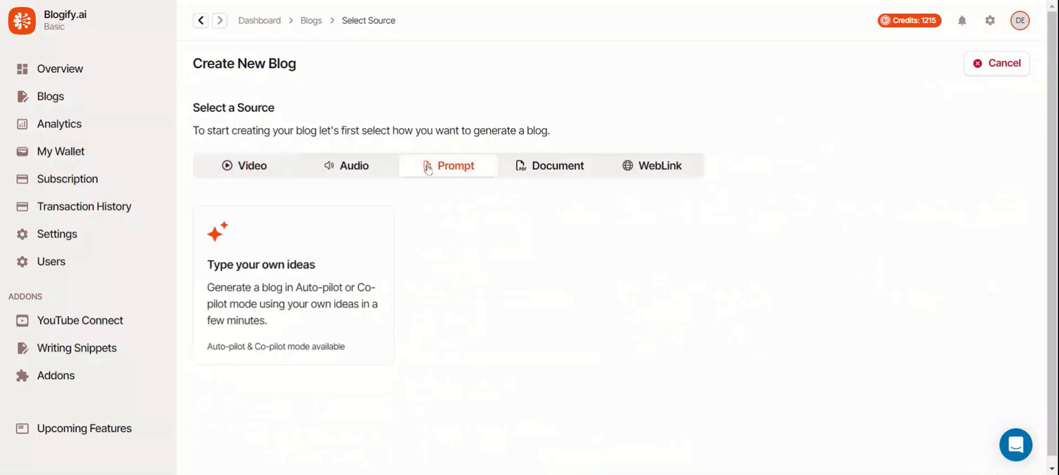
{"action": "left_click", "coordinate": [345, 246]}
{"action": "left_click", "coordinate": [417, 205]}
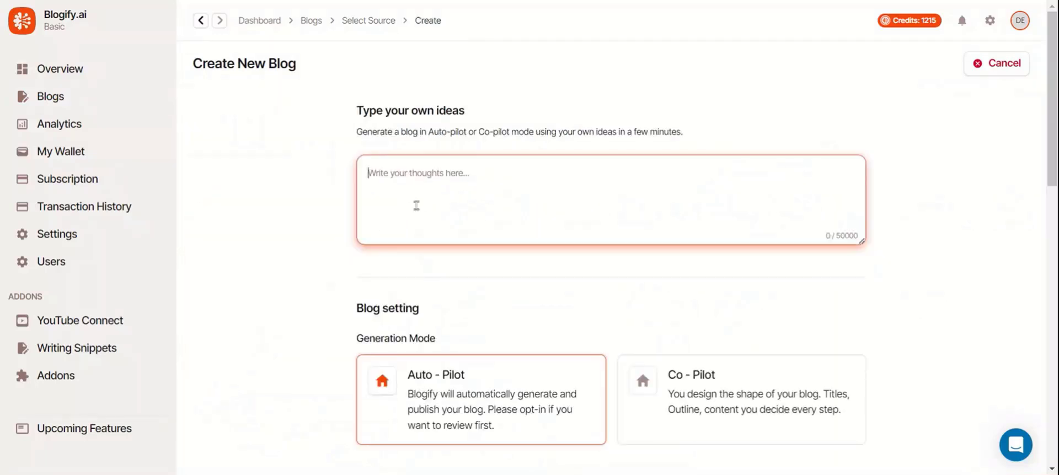
{"action": "type", "text": "Create a blog post about Neuralink and its implications for the future of human-computer interaction. Discuss the technology behind Neuralink, potential medical and cognitive applications, ethical considerations, and the societal impact of this innovative brain-machine interface."}
{"action": "left_click", "coordinate": [302, 225]}
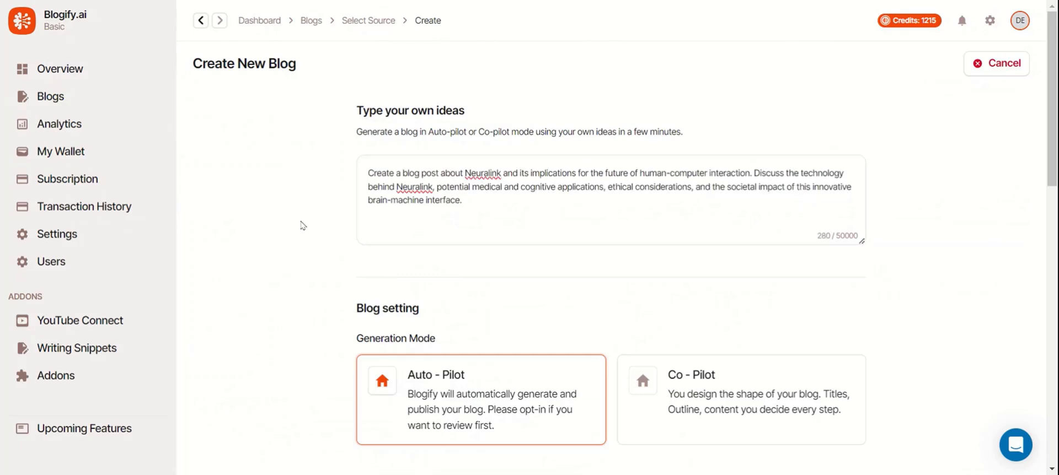
Choose Second Person point of view, Humorous tone and Small blog size.
{"action": "scroll", "coordinate": [303, 225], "scroll_direction": "down", "scroll_amount": 6}
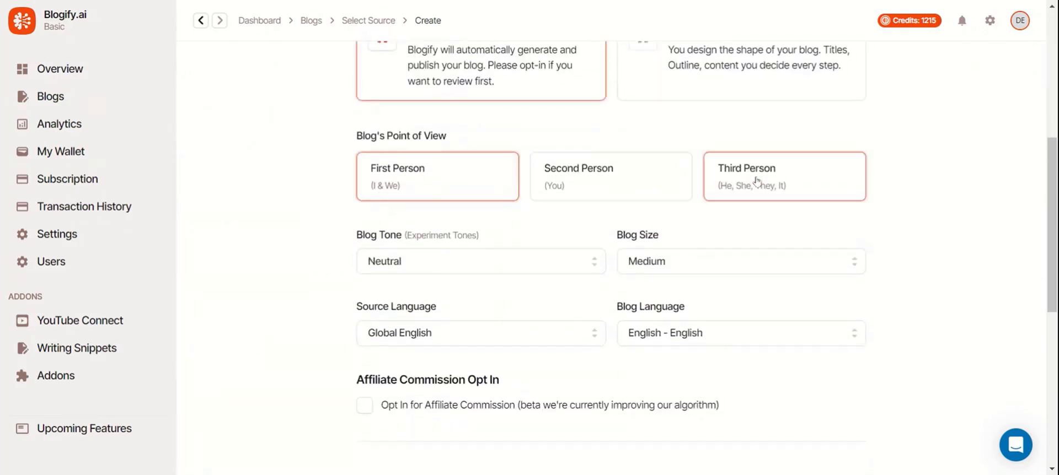
{"action": "left_click", "coordinate": [572, 194]}
{"action": "left_click", "coordinate": [539, 261]}
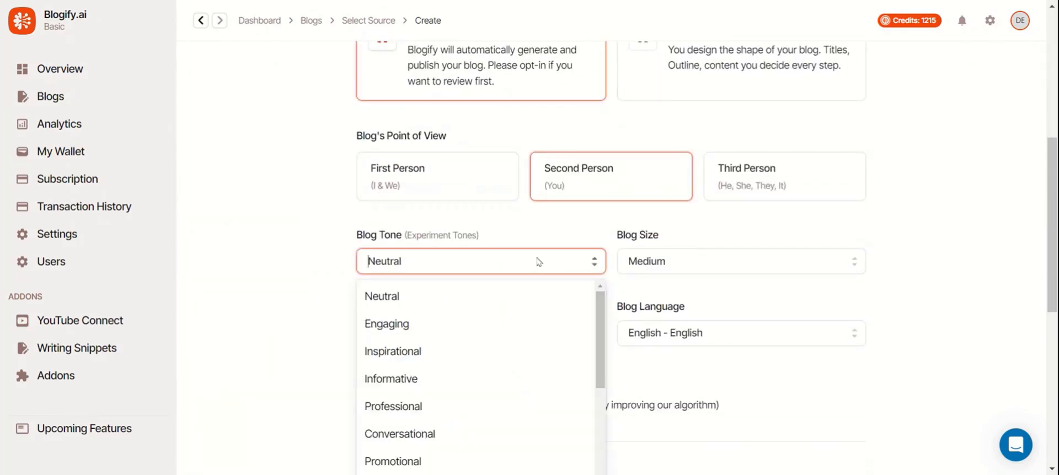
{"action": "scroll", "coordinate": [502, 302], "scroll_direction": "down", "scroll_amount": 3}
{"action": "scroll", "coordinate": [502, 302], "scroll_direction": "down", "scroll_amount": 2}
{"action": "left_click", "coordinate": [429, 372]}
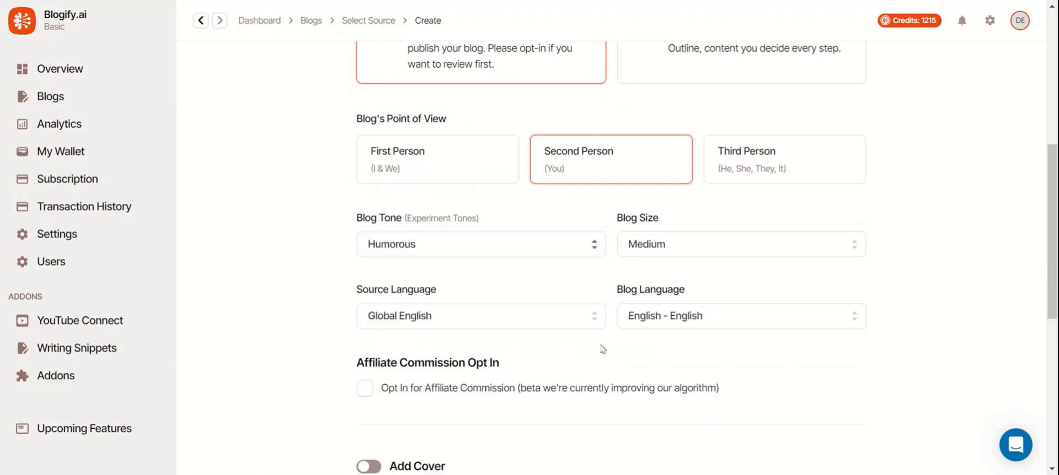
{"action": "left_click", "coordinate": [676, 242]}
{"action": "left_click", "coordinate": [667, 275]}
{"action": "scroll", "coordinate": [577, 289], "scroll_direction": "down", "scroll_amount": 1}
{"action": "scroll", "coordinate": [577, 290], "scroll_direction": "down", "scroll_amount": 5}
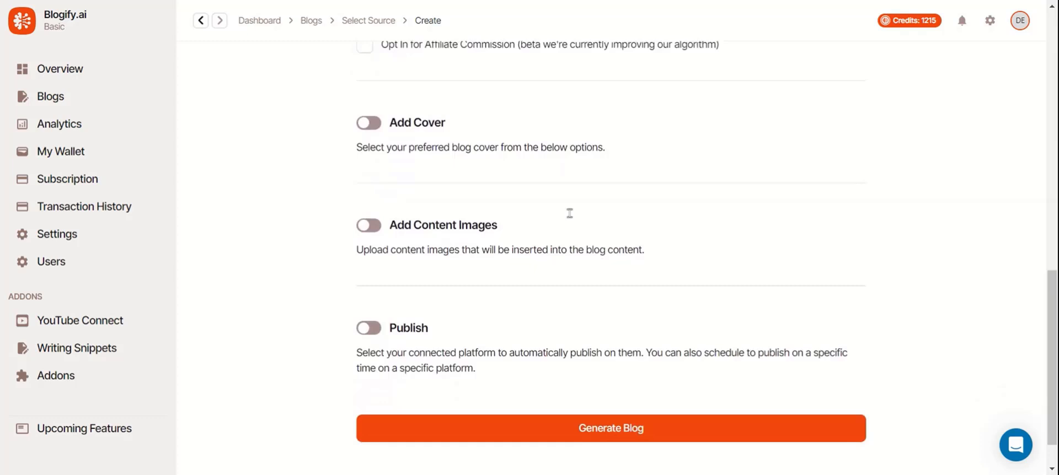
Enable WordPress publishing with Publish Automatically, then generate the Neuralink prompt blog.
{"action": "left_click", "coordinate": [378, 332]}
{"action": "scroll", "coordinate": [455, 276], "scroll_direction": "down", "scroll_amount": 2}
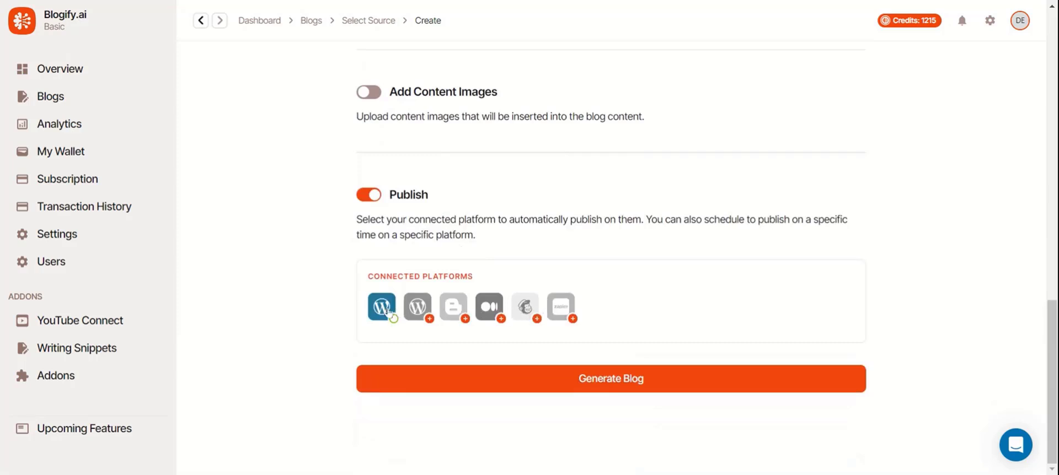
{"action": "scroll", "coordinate": [405, 292], "scroll_direction": "down", "scroll_amount": 4}
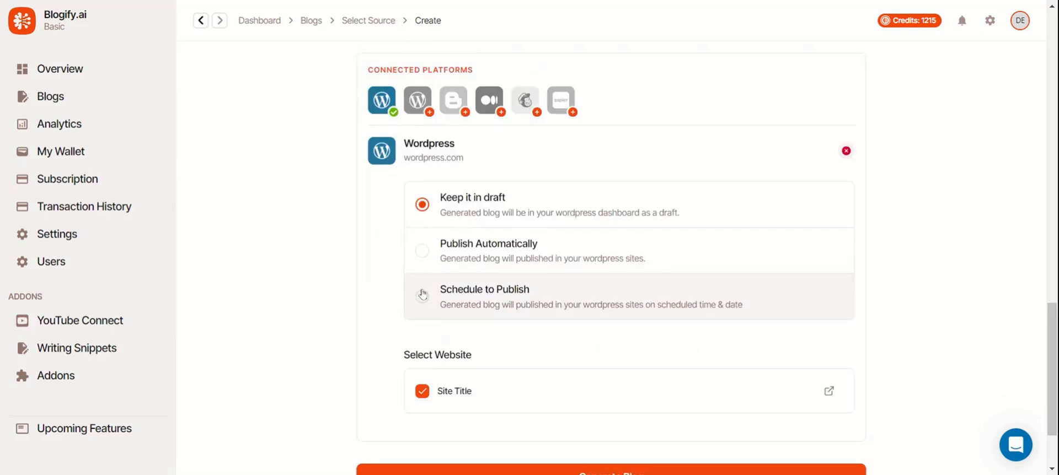
{"action": "left_click", "coordinate": [447, 299]}
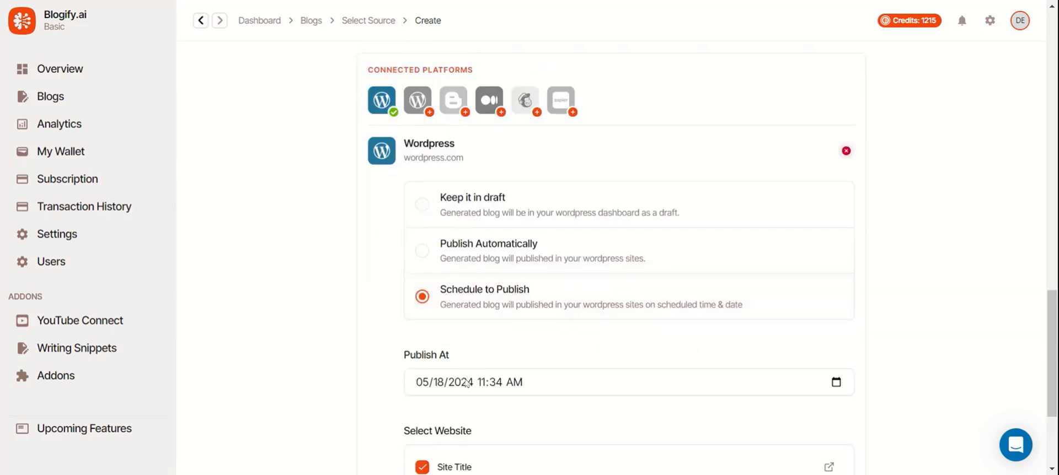
{"action": "left_click", "coordinate": [445, 252]}
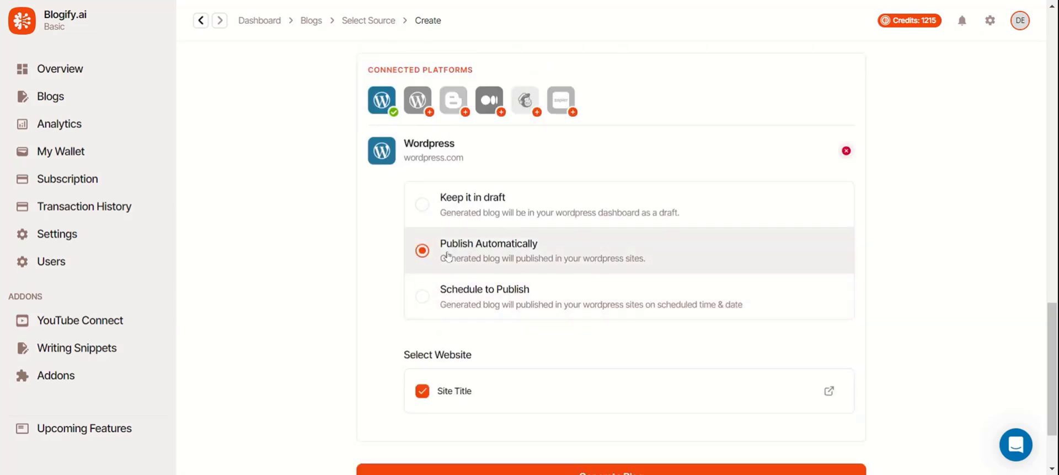
{"action": "scroll", "coordinate": [409, 218], "scroll_direction": "down", "scroll_amount": 2}
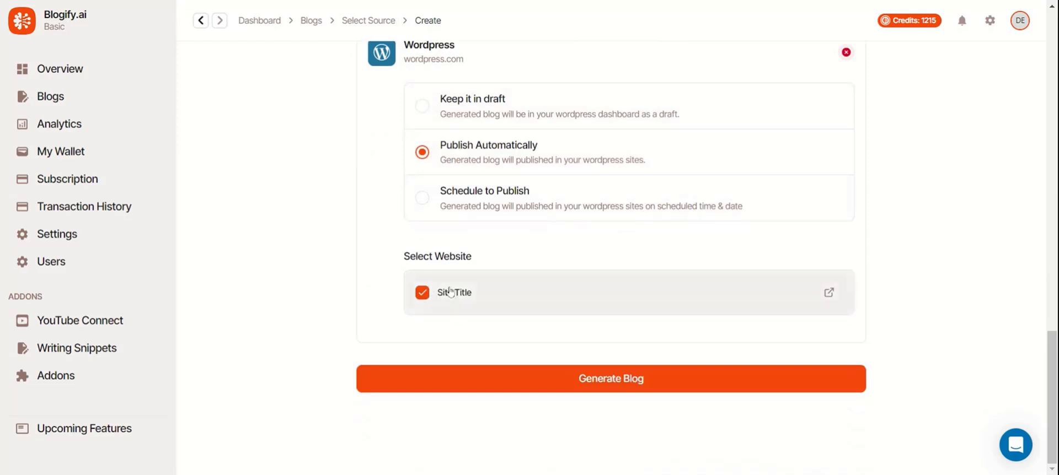
{"action": "left_click", "coordinate": [499, 391]}
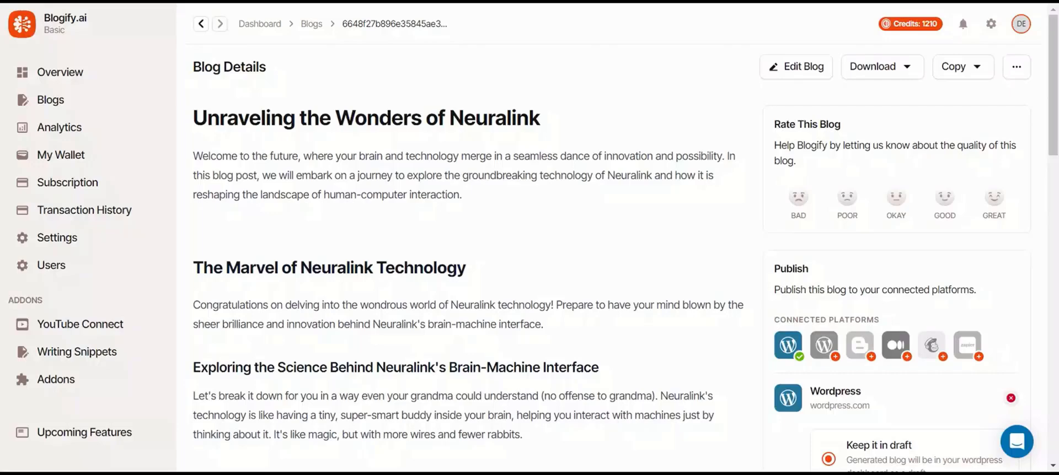
Publish the Neuralink blog to WordPress as a draft with Site Title, then review its details.
{"action": "scroll", "coordinate": [342, 152], "scroll_direction": "down", "scroll_amount": 10}
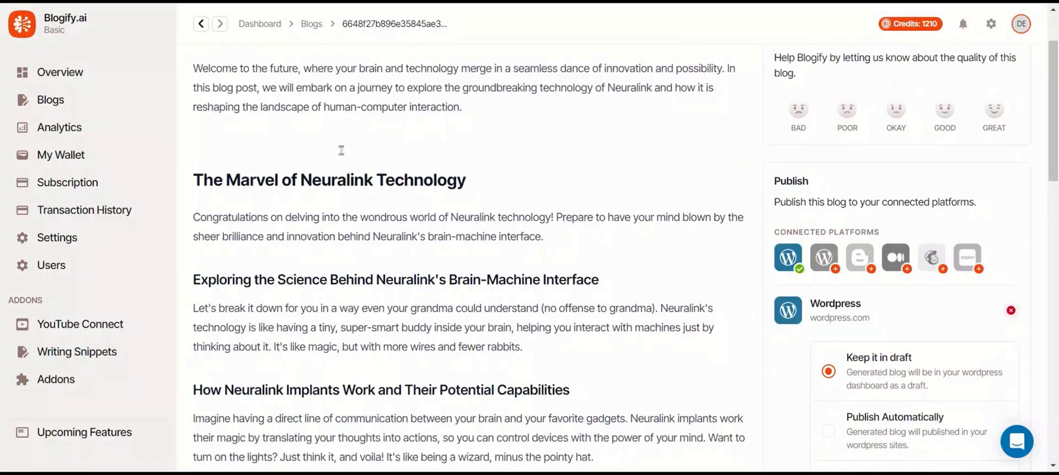
{"action": "scroll", "coordinate": [343, 155], "scroll_direction": "up", "scroll_amount": 5}
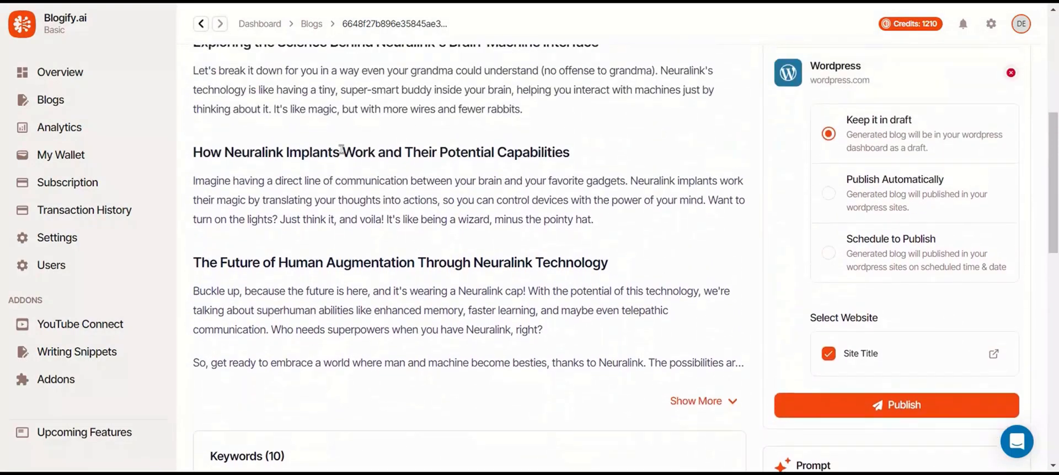
{"action": "scroll", "coordinate": [807, 199], "scroll_direction": "down", "scroll_amount": 3}
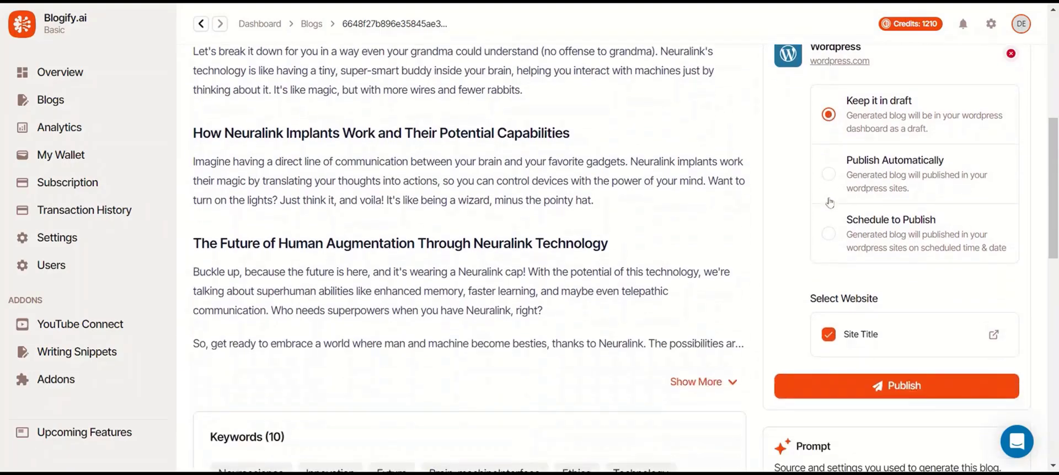
{"action": "left_click", "coordinate": [842, 395]}
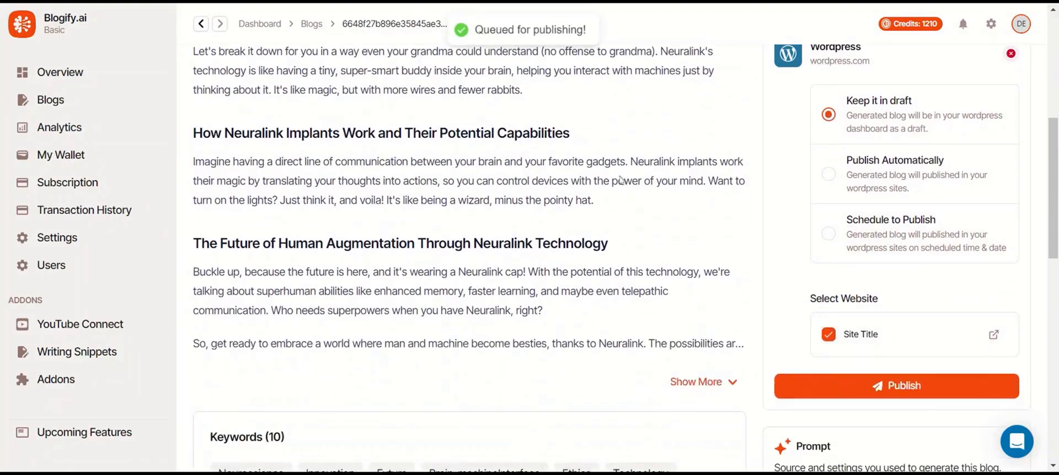
{"action": "left_click_drag", "start_coordinate": [582, 30], "coordinate": [604, 32]}
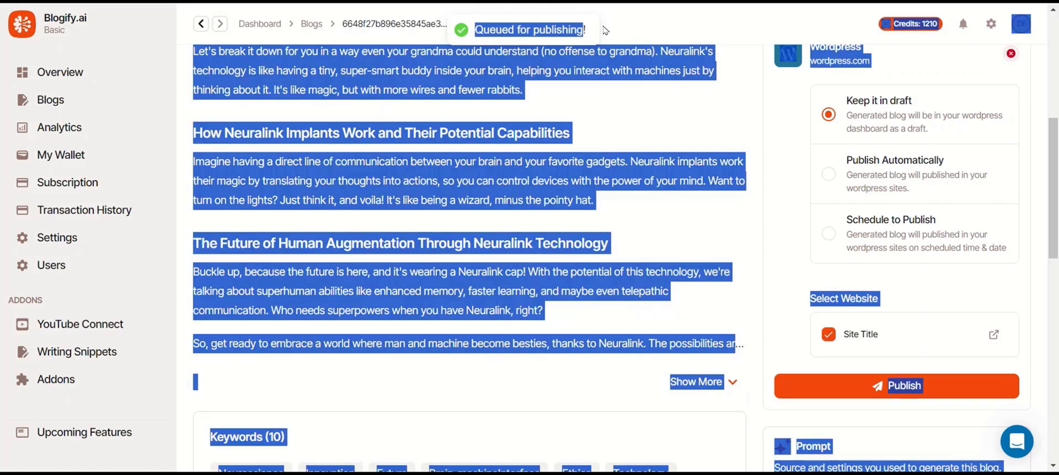
{"action": "left_click", "coordinate": [602, 36]}
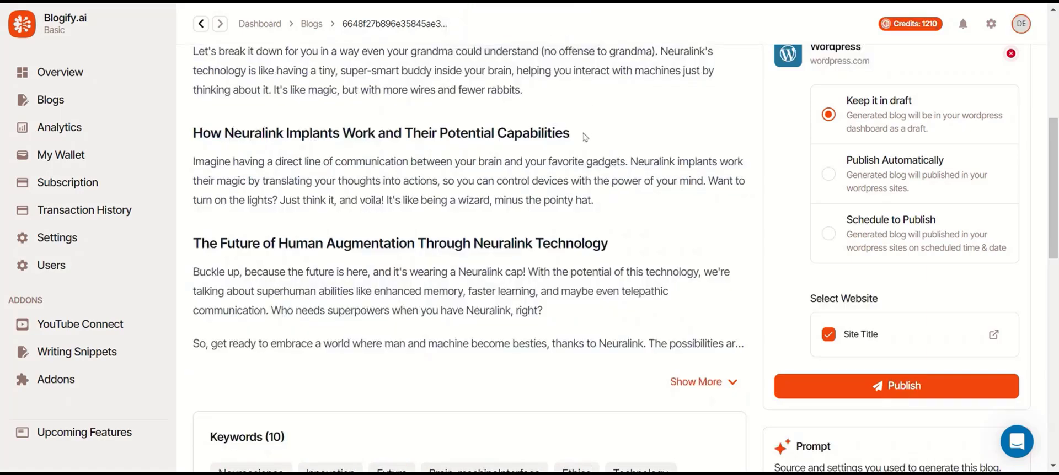
{"action": "scroll", "coordinate": [585, 137], "scroll_direction": "down", "scroll_amount": 5}
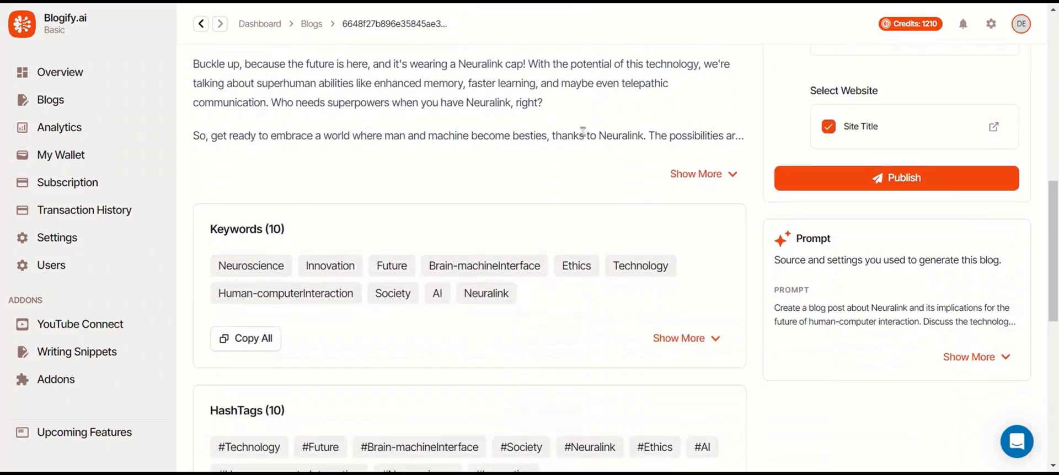
{"action": "scroll", "coordinate": [584, 133], "scroll_direction": "down", "scroll_amount": 4}
{"action": "scroll", "coordinate": [584, 133], "scroll_direction": "up", "scroll_amount": 10}
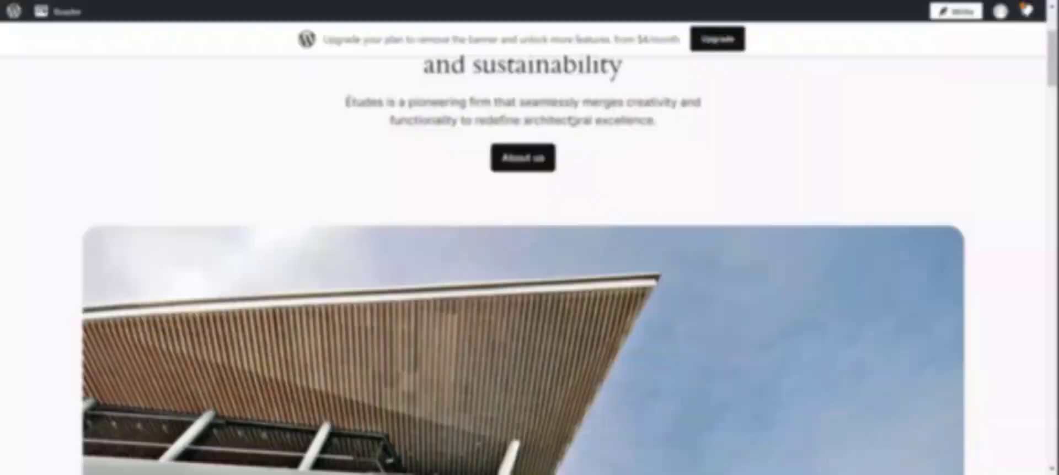
From the Watch, Read, Listen list, open the Neuralink post and scroll down to its tags.
{"action": "scroll", "coordinate": [576, 130], "scroll_direction": "down", "scroll_amount": 10}
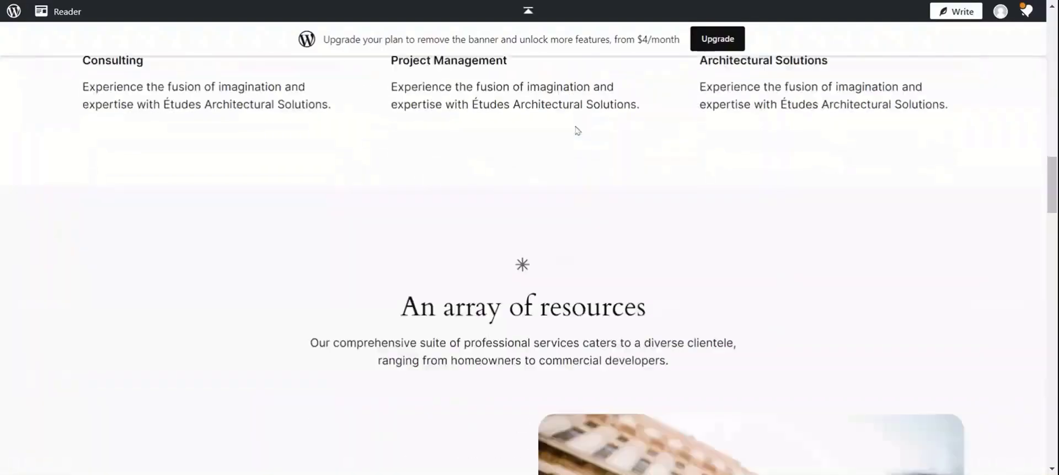
{"action": "scroll", "coordinate": [577, 131], "scroll_direction": "down", "scroll_amount": 15}
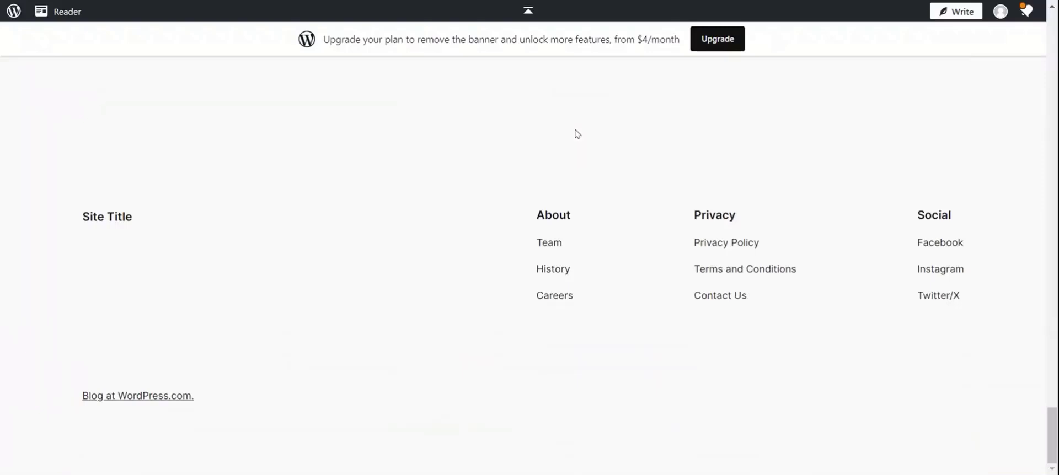
{"action": "scroll", "coordinate": [576, 140], "scroll_direction": "up", "scroll_amount": 8}
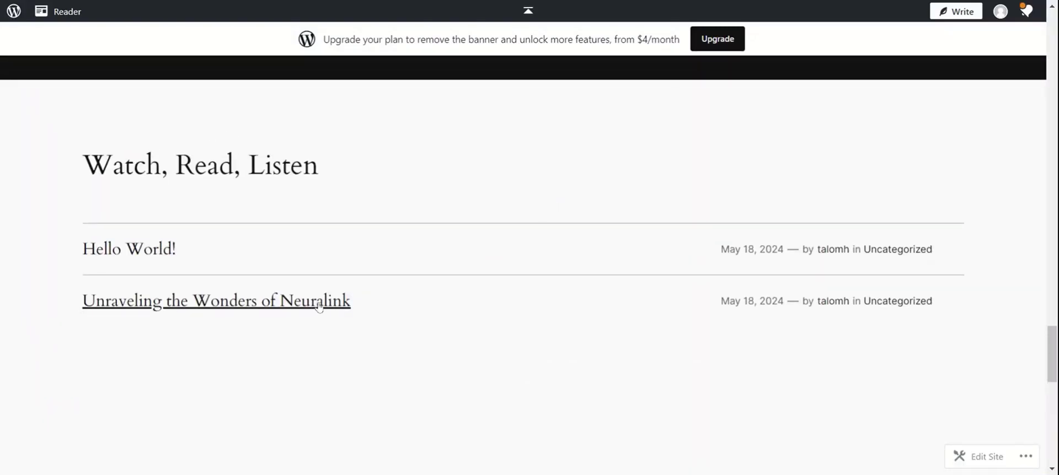
{"action": "left_click", "coordinate": [264, 313]}
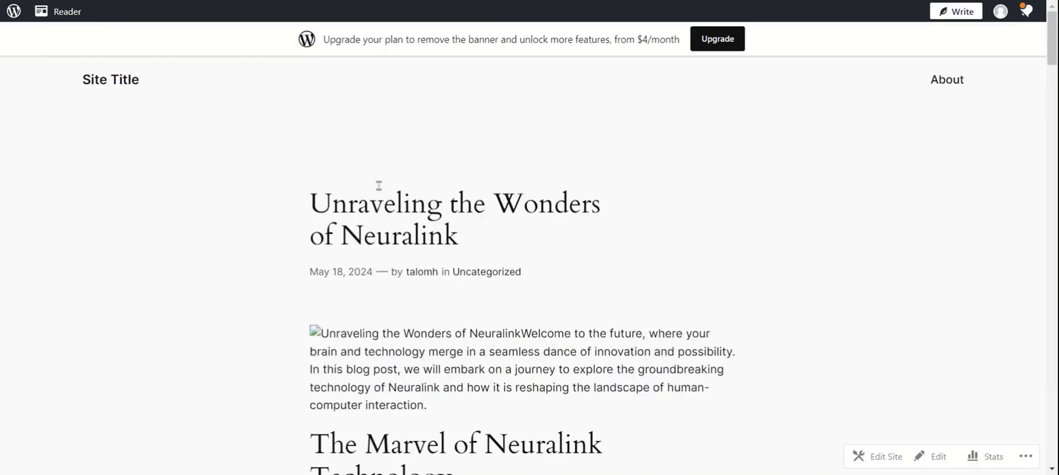
{"action": "scroll", "coordinate": [519, 188], "scroll_direction": "down", "scroll_amount": 8}
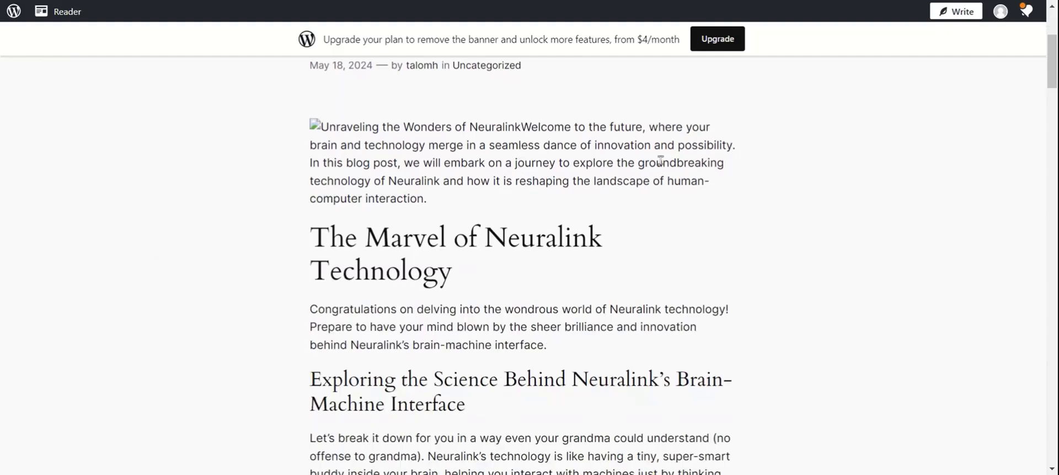
{"action": "scroll", "coordinate": [661, 160], "scroll_direction": "down", "scroll_amount": 5}
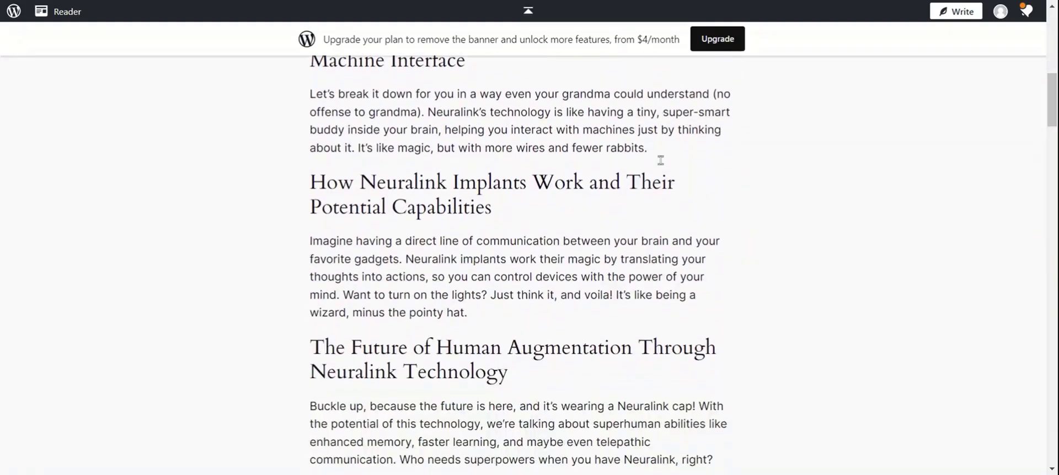
{"action": "scroll", "coordinate": [662, 164], "scroll_direction": "down", "scroll_amount": 10}
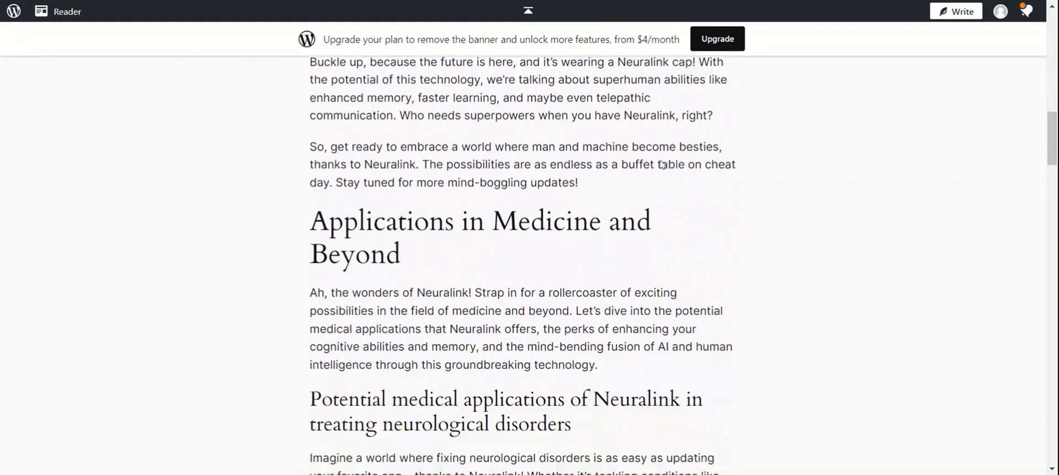
{"action": "scroll", "coordinate": [660, 160], "scroll_direction": "down", "scroll_amount": 12}
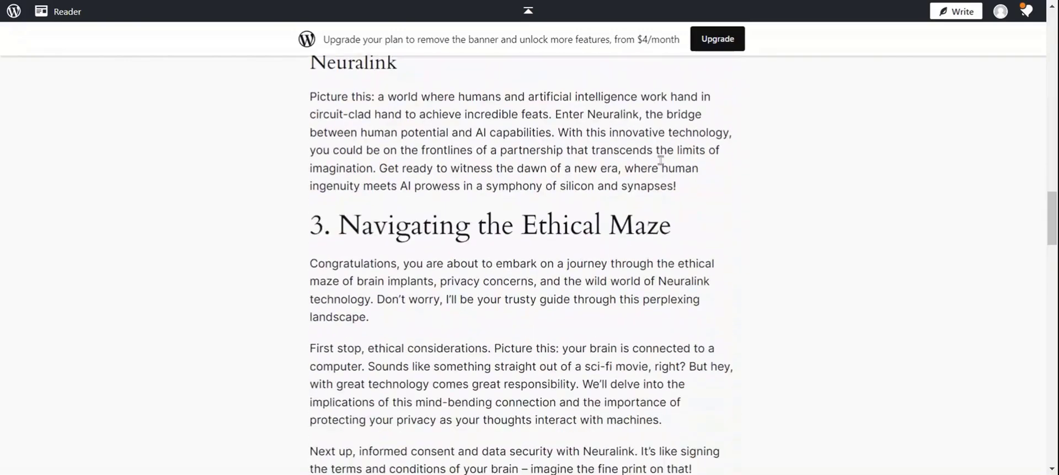
{"action": "scroll", "coordinate": [660, 160], "scroll_direction": "down", "scroll_amount": 13}
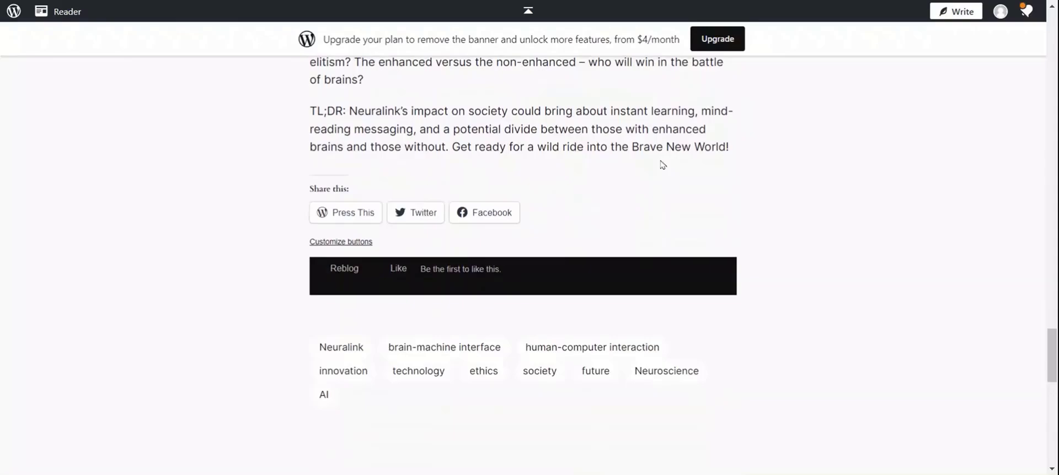
{"action": "scroll", "coordinate": [662, 165], "scroll_direction": "up", "scroll_amount": 20}
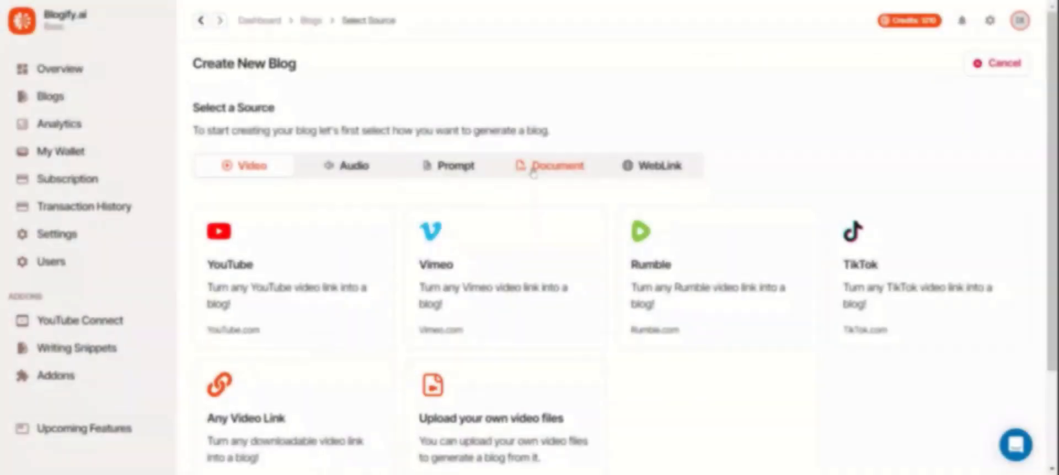
Use Google Docs as the source and paste the Narrative Fiction - Final Draft link.
{"action": "left_click", "coordinate": [534, 172]}
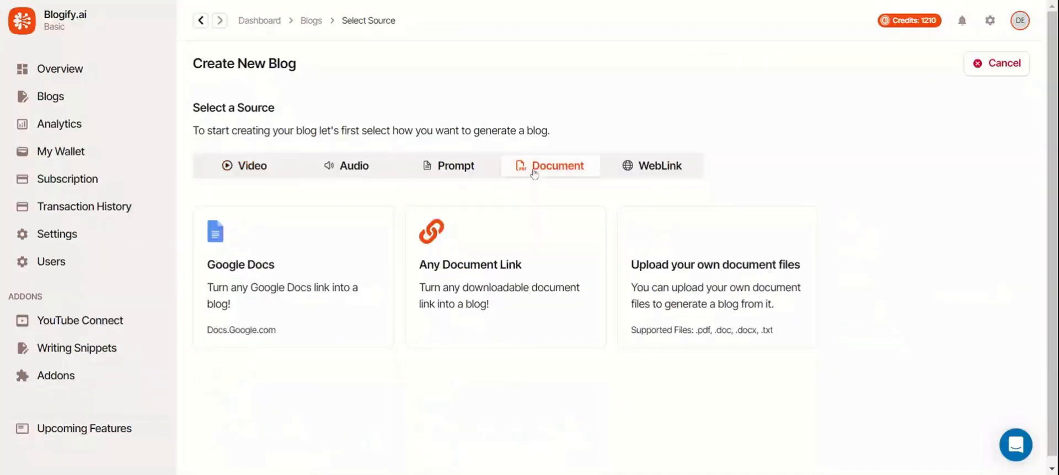
{"action": "left_click", "coordinate": [347, 254]}
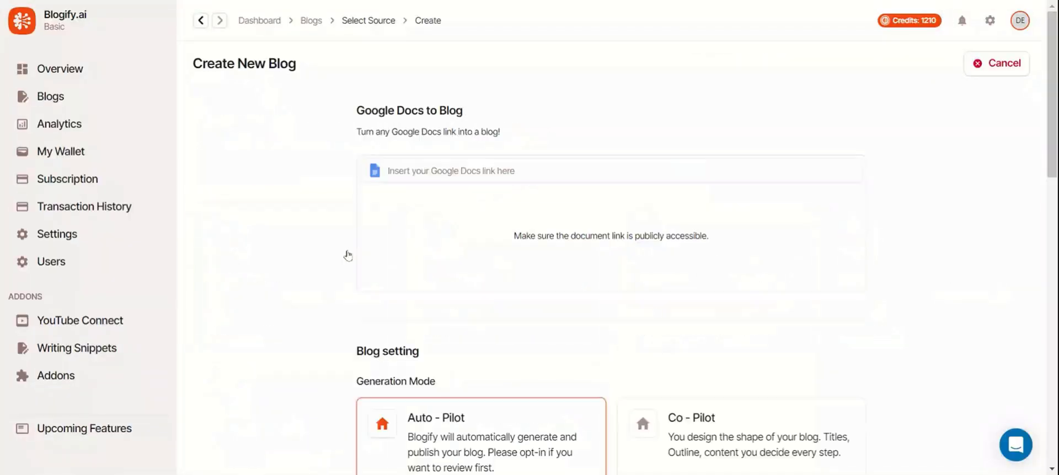
{"action": "left_click", "coordinate": [455, 172]}
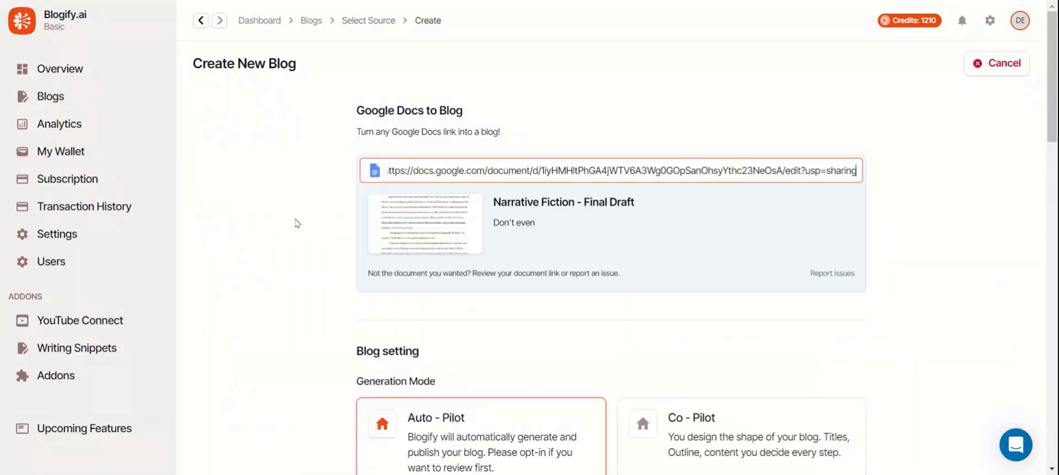
{"action": "scroll", "coordinate": [297, 222], "scroll_direction": "down", "scroll_amount": 4}
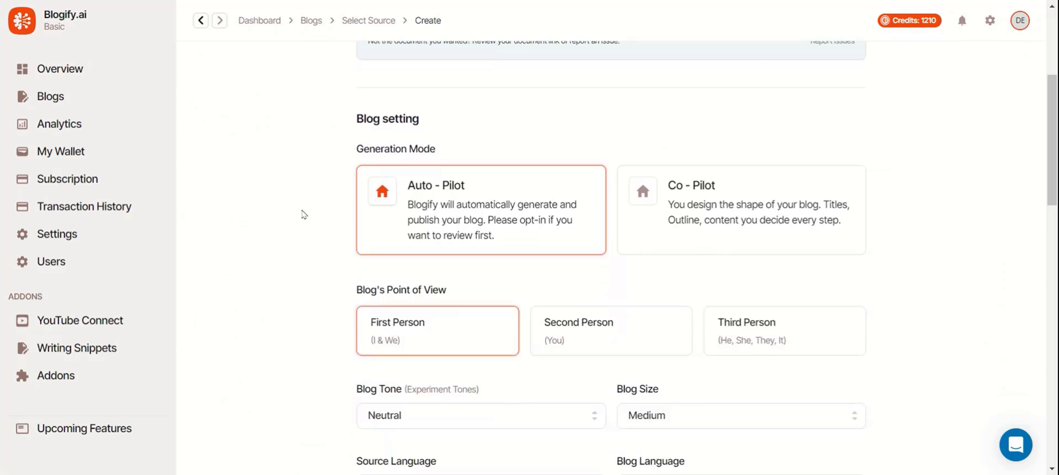
{"action": "scroll", "coordinate": [302, 215], "scroll_direction": "down", "scroll_amount": 2}
Set the blog to Third Person, Small size and Promotional tone.
{"action": "left_click", "coordinate": [777, 214]}
{"action": "left_click", "coordinate": [684, 311]}
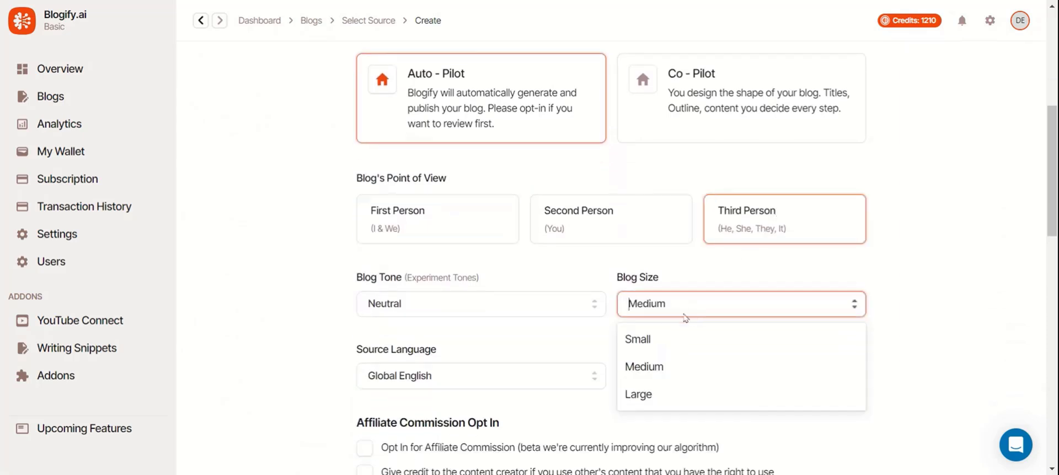
{"action": "left_click", "coordinate": [656, 338]}
{"action": "left_click", "coordinate": [538, 308]}
{"action": "scroll", "coordinate": [506, 320], "scroll_direction": "down", "scroll_amount": 3}
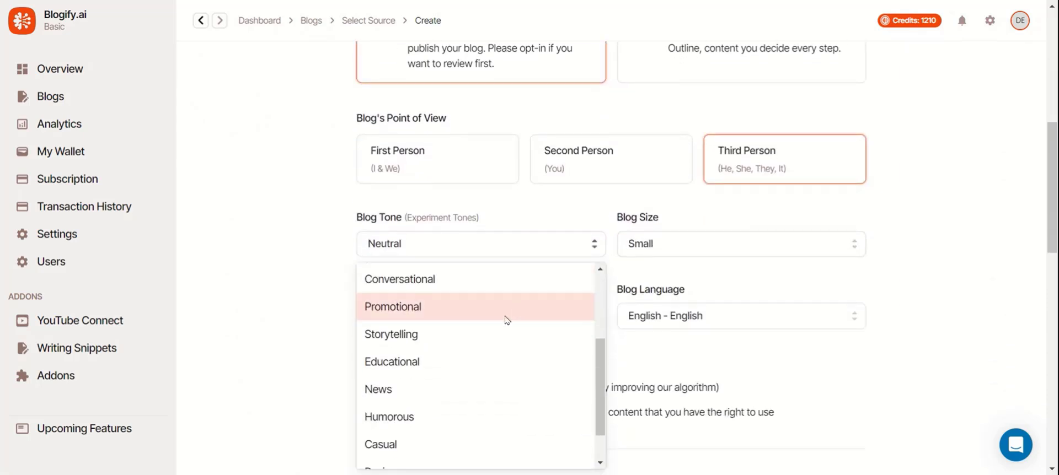
{"action": "left_click", "coordinate": [453, 308]}
Generate the blog from the Google Doc.
{"action": "scroll", "coordinate": [557, 309], "scroll_direction": "down", "scroll_amount": 1}
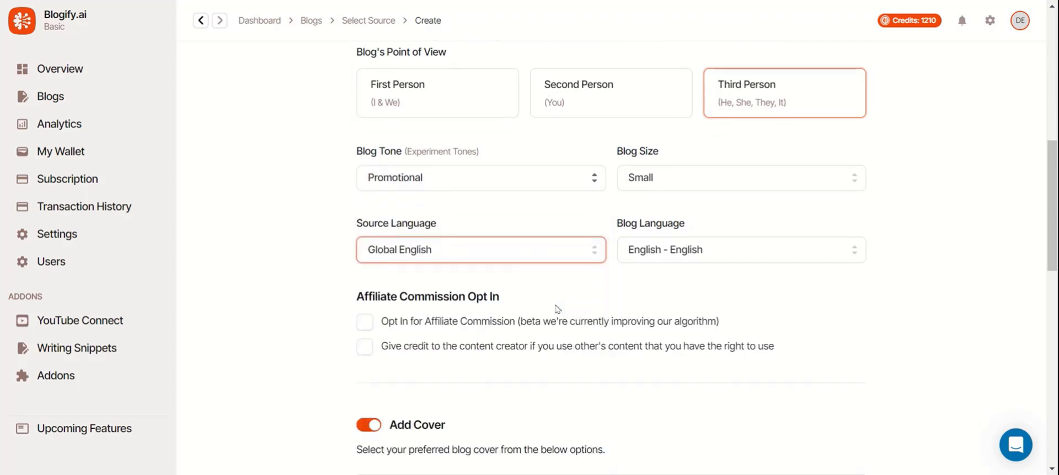
{"action": "scroll", "coordinate": [520, 213], "scroll_direction": "down", "scroll_amount": 1}
{"action": "scroll", "coordinate": [518, 180], "scroll_direction": "down", "scroll_amount": 1}
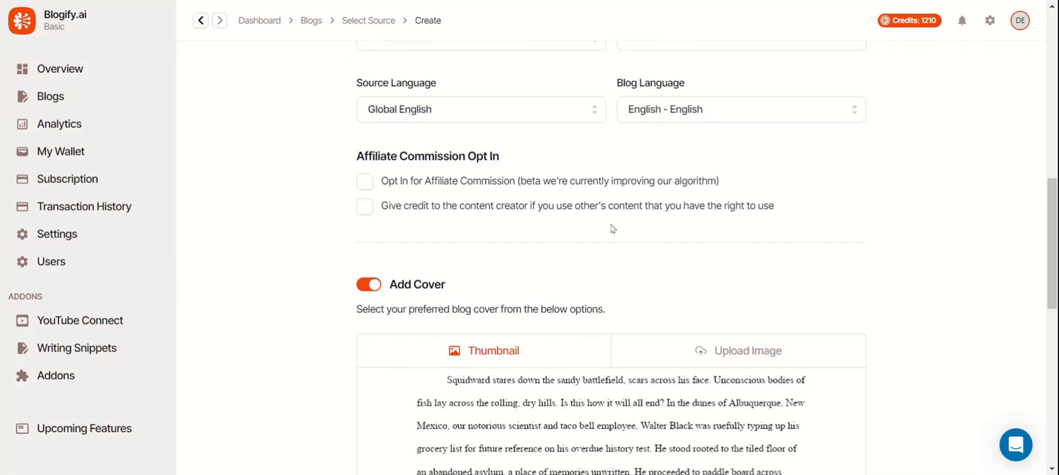
{"action": "scroll", "coordinate": [629, 227], "scroll_direction": "down", "scroll_amount": 2}
{"action": "scroll", "coordinate": [877, 173], "scroll_direction": "down", "scroll_amount": 2}
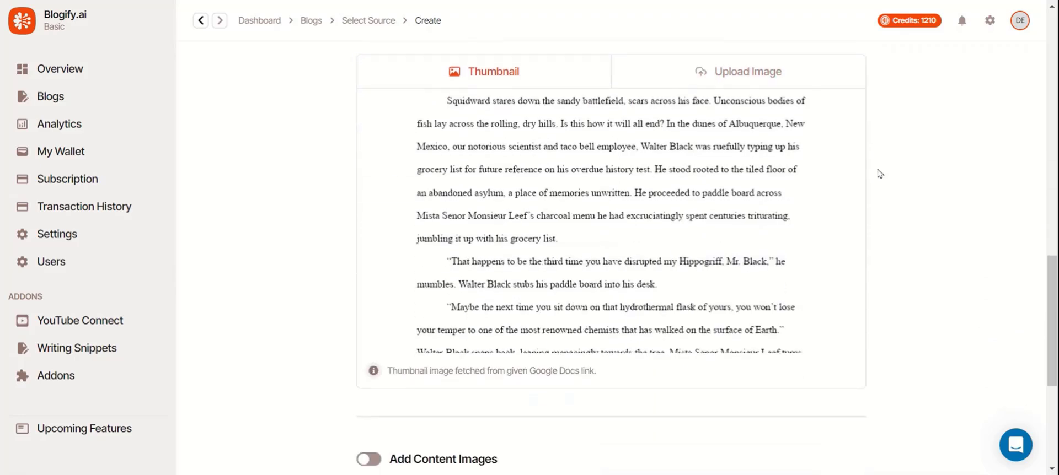
{"action": "scroll", "coordinate": [880, 174], "scroll_direction": "down", "scroll_amount": 4}
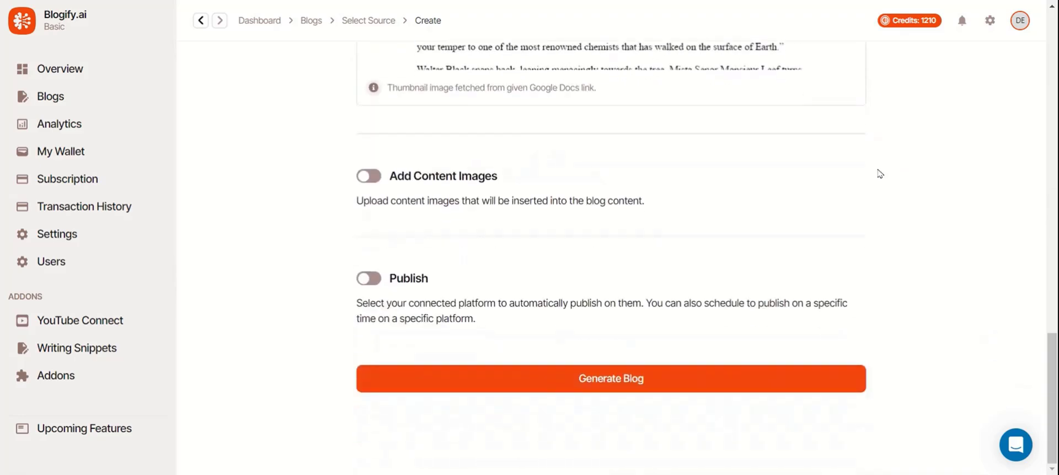
{"action": "left_click", "coordinate": [649, 386]}
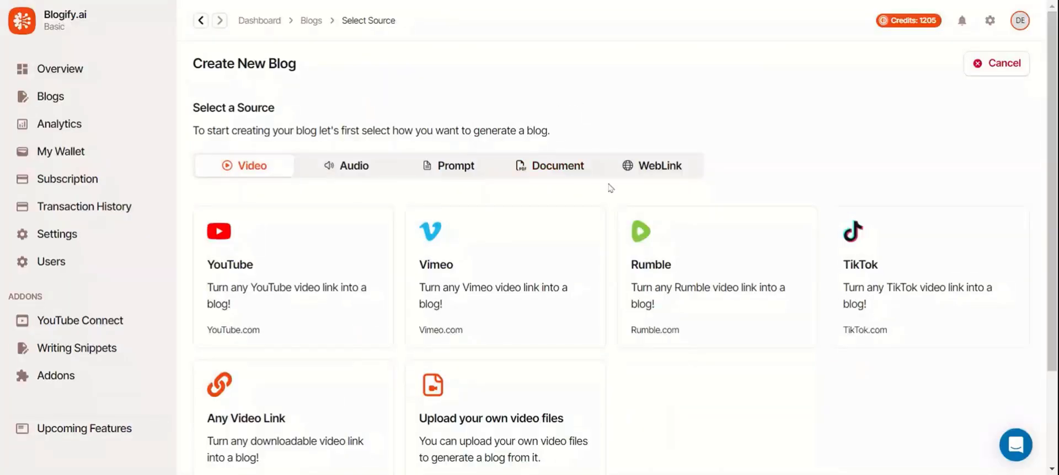
Paste the Amazon NIKE pullover hoodie link as the source and generate the blog.
{"action": "left_click", "coordinate": [646, 174]}
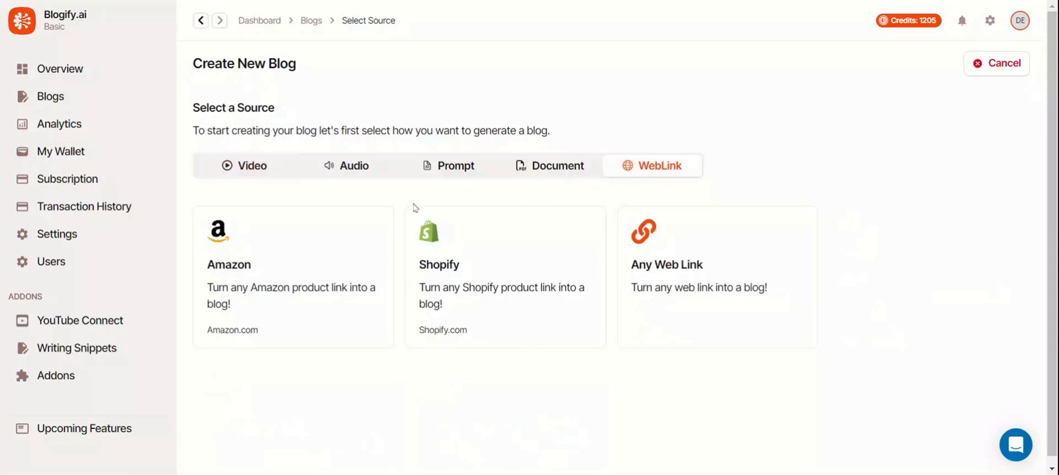
{"action": "left_click", "coordinate": [301, 284]}
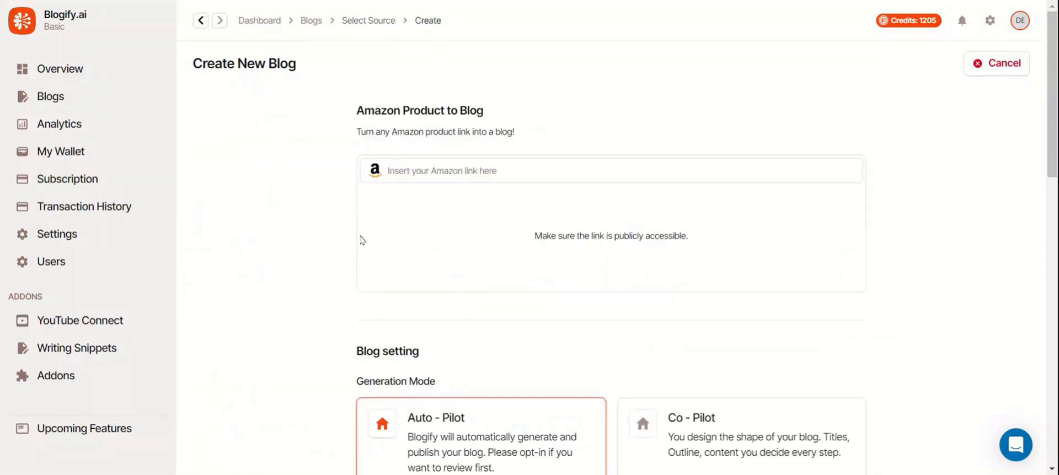
{"action": "left_click", "coordinate": [479, 171]}
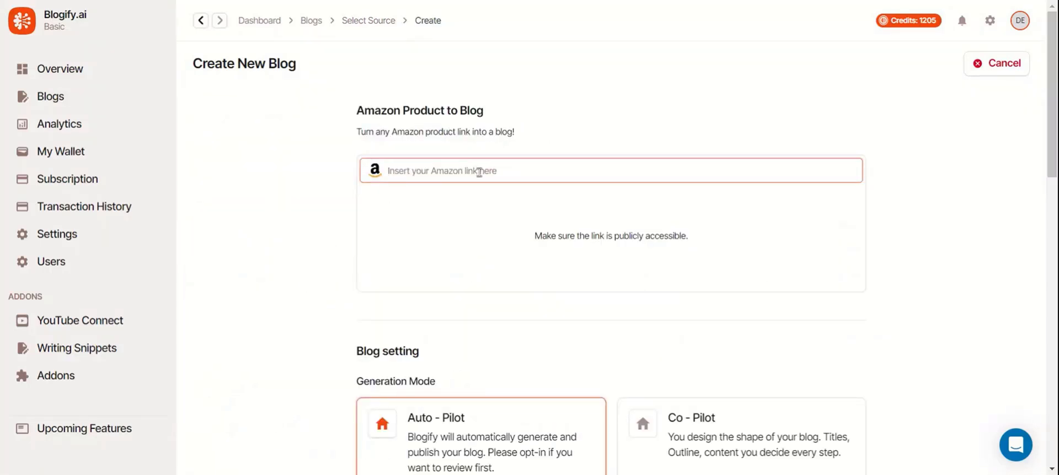
{"action": "key", "text": "ctrl+v"}
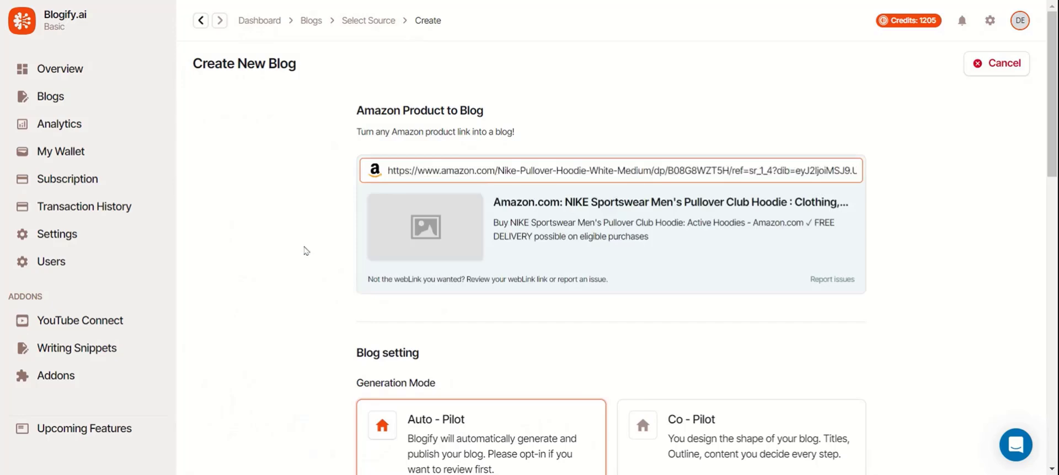
{"action": "scroll", "coordinate": [331, 191], "scroll_direction": "down", "scroll_amount": 8}
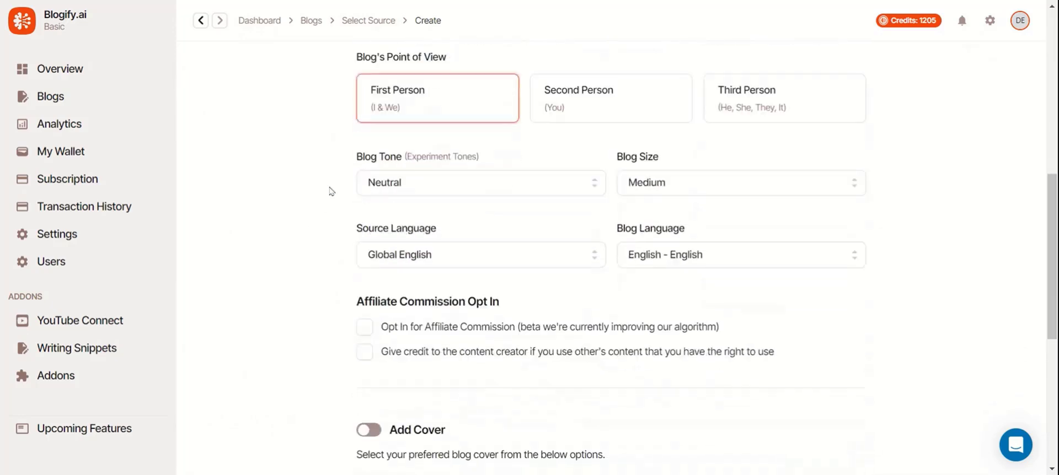
{"action": "scroll", "coordinate": [331, 191], "scroll_direction": "down", "scroll_amount": 5}
{"action": "left_click", "coordinate": [490, 372]}
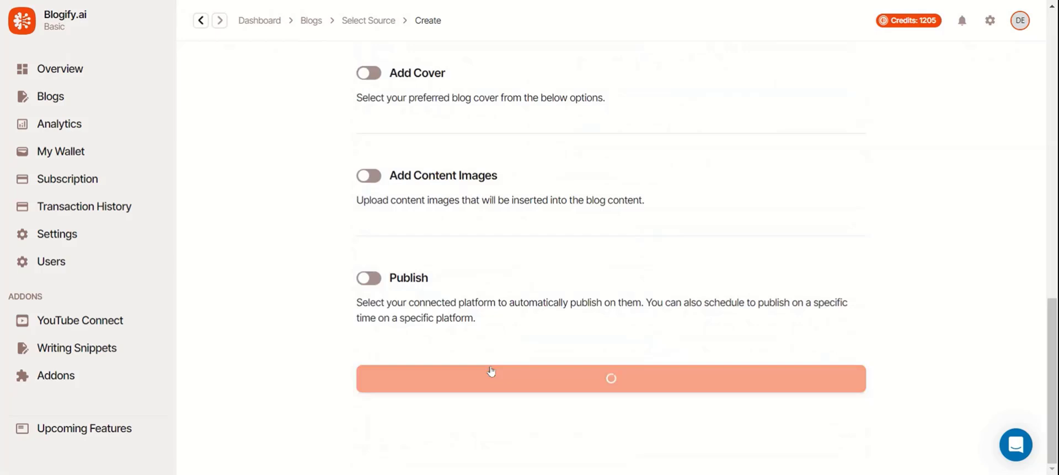
Check the $0.00 wallet balance and review the Lifetime Basic plan and tiers down to cancellation.
{"action": "left_click", "coordinate": [54, 155]}
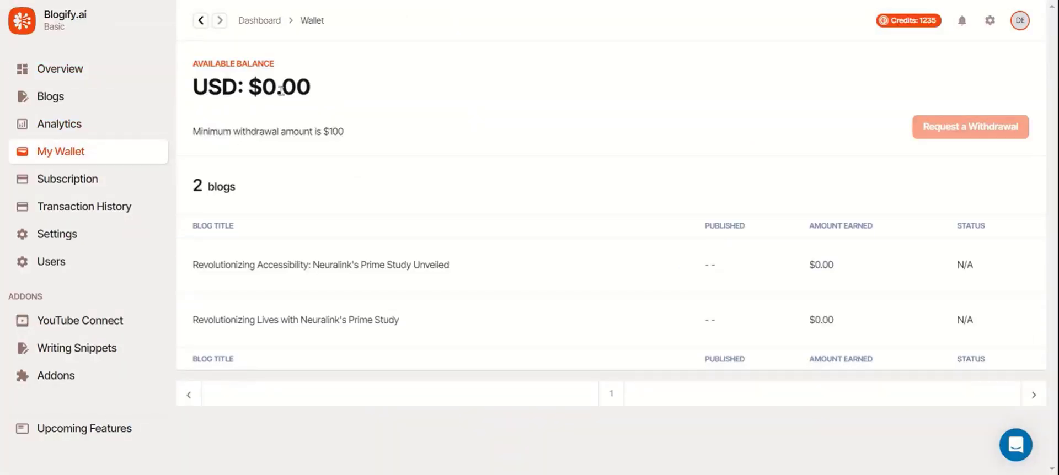
{"action": "left_click_drag", "start_coordinate": [310, 85], "coordinate": [326, 97]}
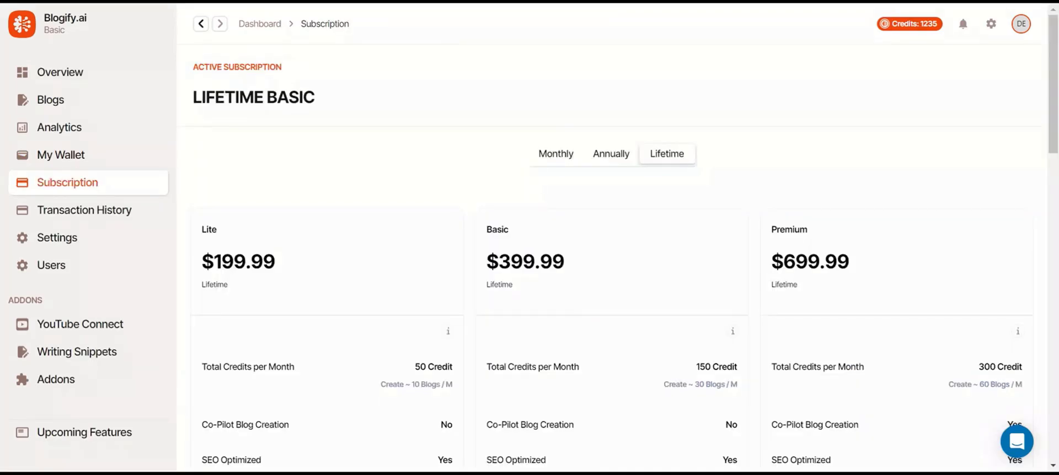
{"action": "left_click_drag", "start_coordinate": [339, 101], "coordinate": [185, 105]}
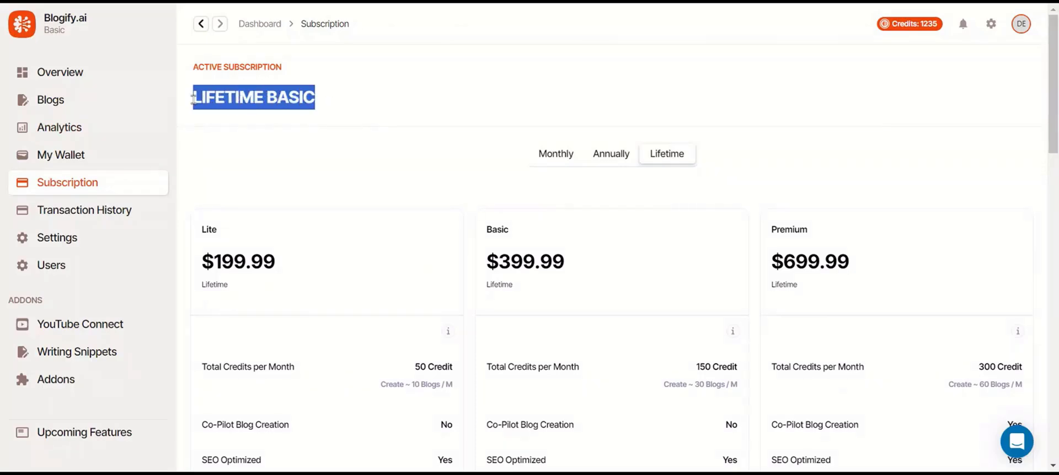
{"action": "left_click", "coordinate": [184, 105]}
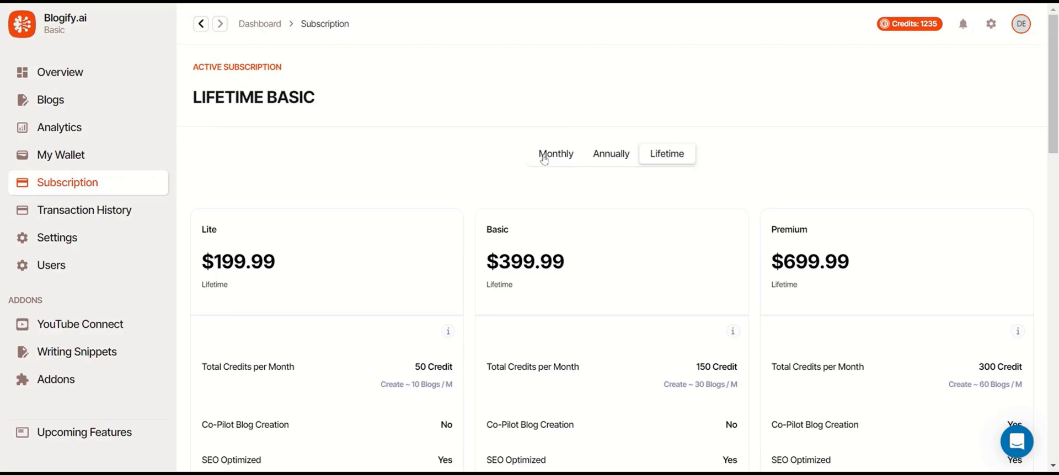
{"action": "scroll", "coordinate": [372, 138], "scroll_direction": "down", "scroll_amount": 1}
{"action": "scroll", "coordinate": [371, 138], "scroll_direction": "down", "scroll_amount": 10}
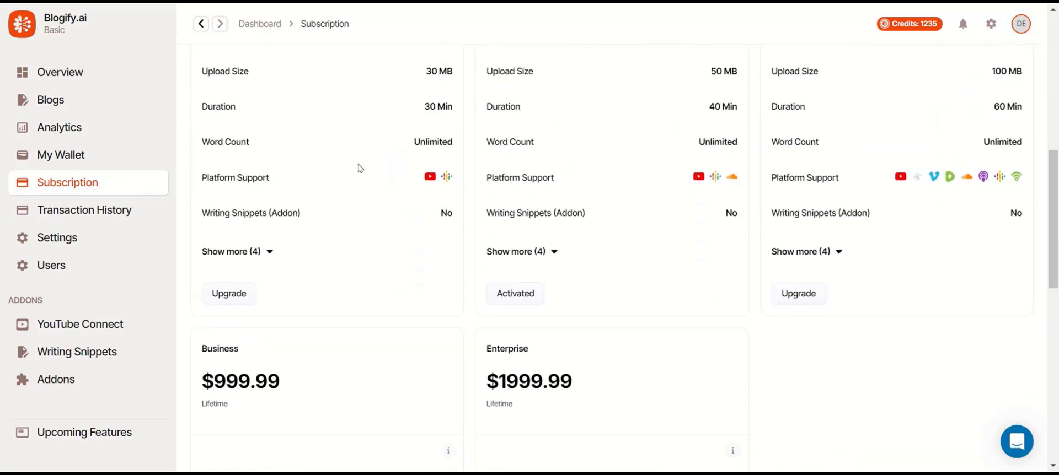
{"action": "scroll", "coordinate": [360, 168], "scroll_direction": "down", "scroll_amount": 9}
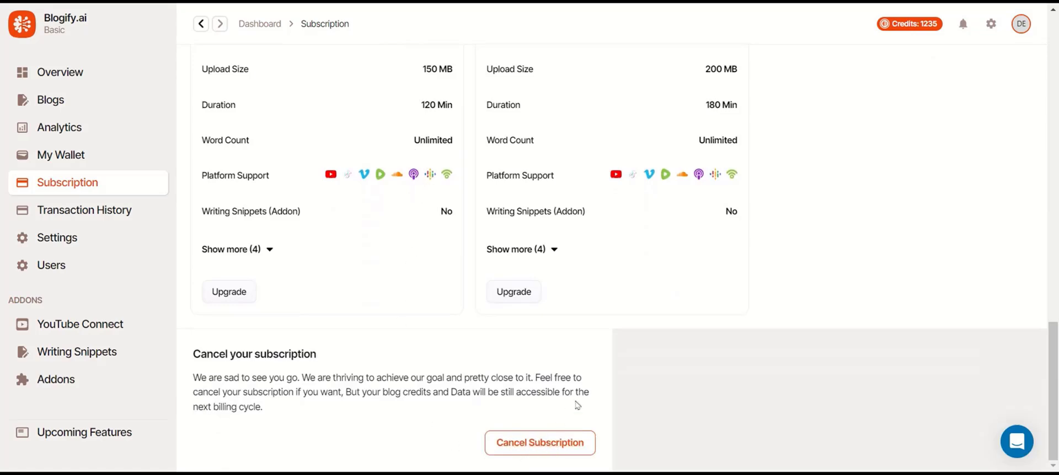
Open the Transaction History page, whose table reads 'No transactions so far.'.
{"action": "left_click", "coordinate": [97, 185]}
{"action": "left_click", "coordinate": [97, 215]}
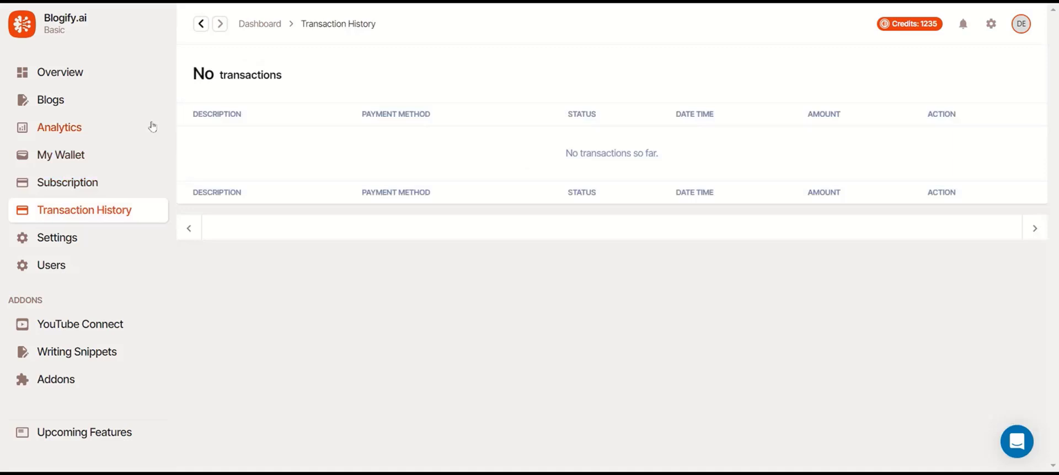
{"action": "left_click_drag", "start_coordinate": [291, 82], "coordinate": [171, 88]}
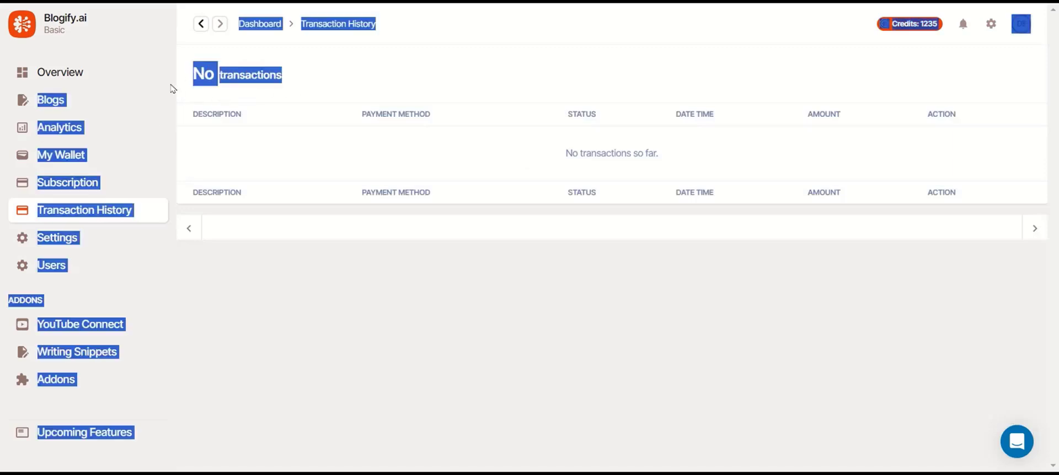
{"action": "left_click", "coordinate": [317, 84]}
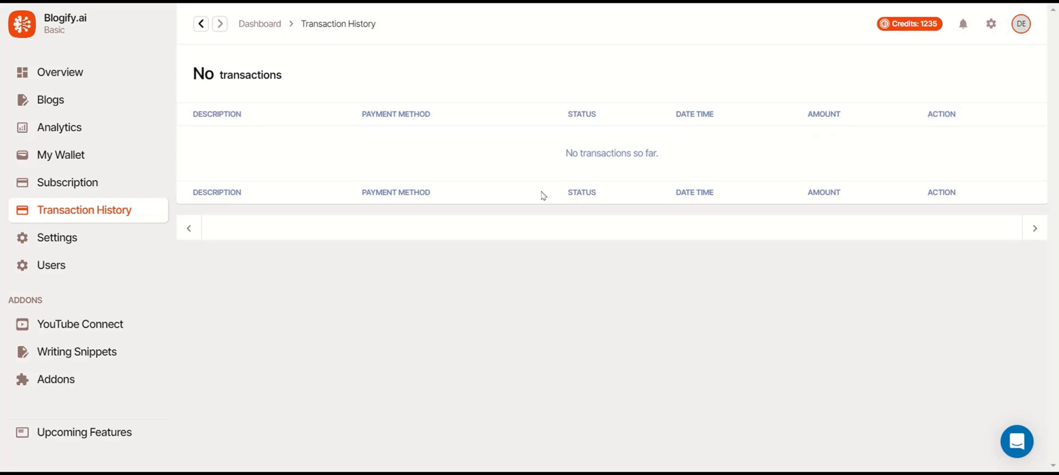
Open Settings and scroll down through profile details to the Connect Blogs and Connect Social Accounts lists.
{"action": "left_click", "coordinate": [77, 249]}
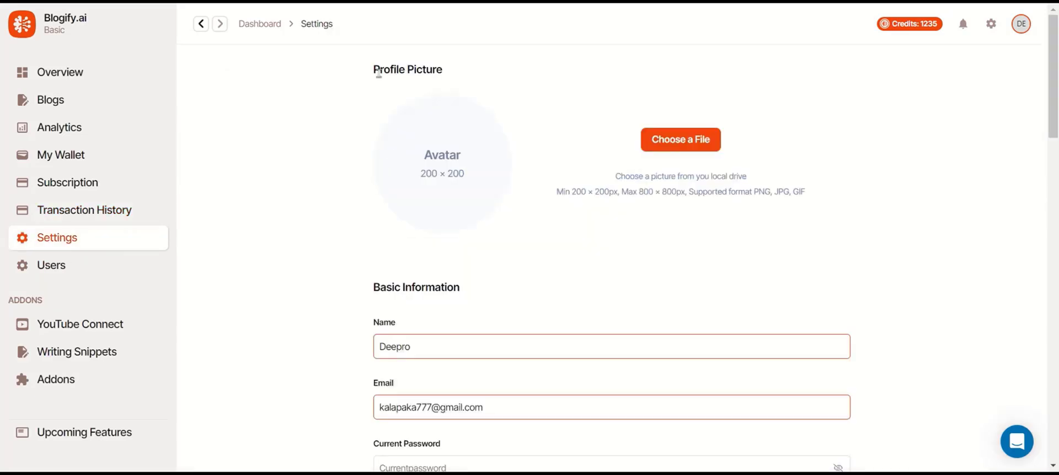
{"action": "scroll", "coordinate": [344, 173], "scroll_direction": "down", "scroll_amount": 3}
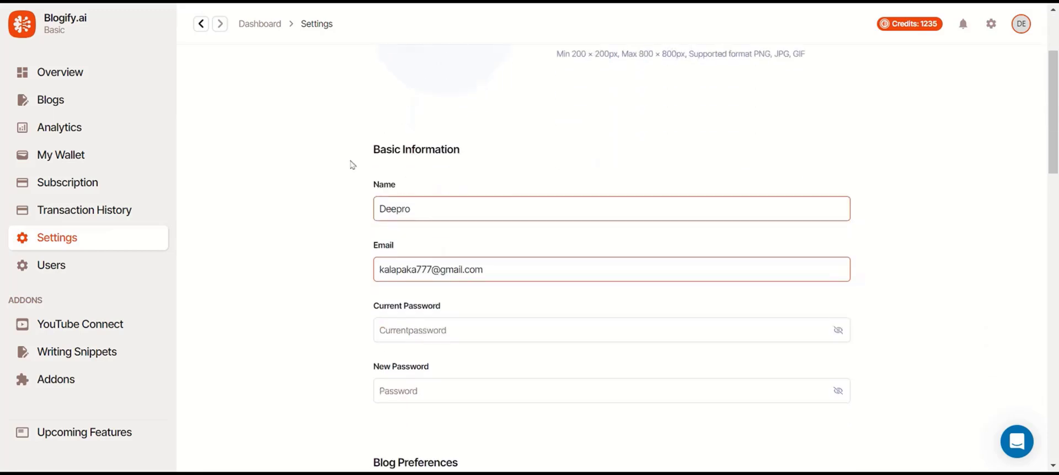
{"action": "scroll", "coordinate": [413, 138], "scroll_direction": "down", "scroll_amount": 5}
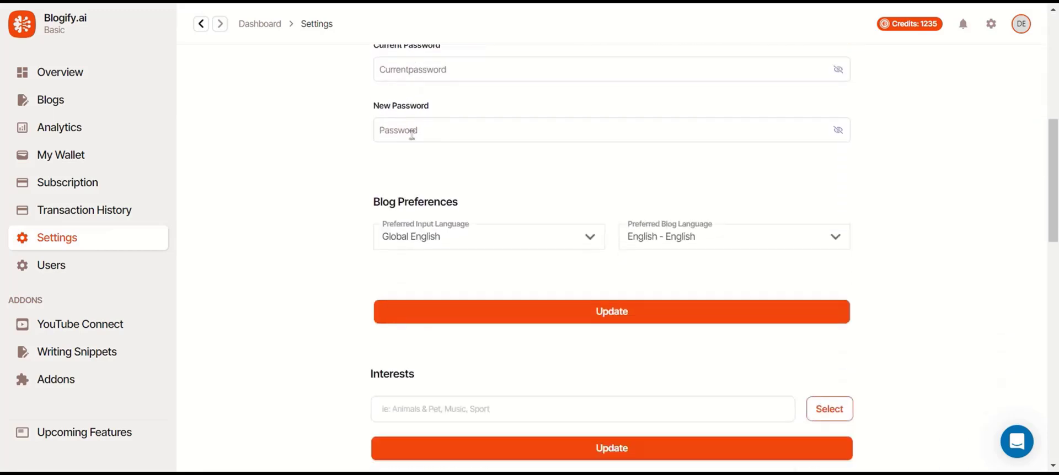
{"action": "scroll", "coordinate": [432, 141], "scroll_direction": "down", "scroll_amount": 4}
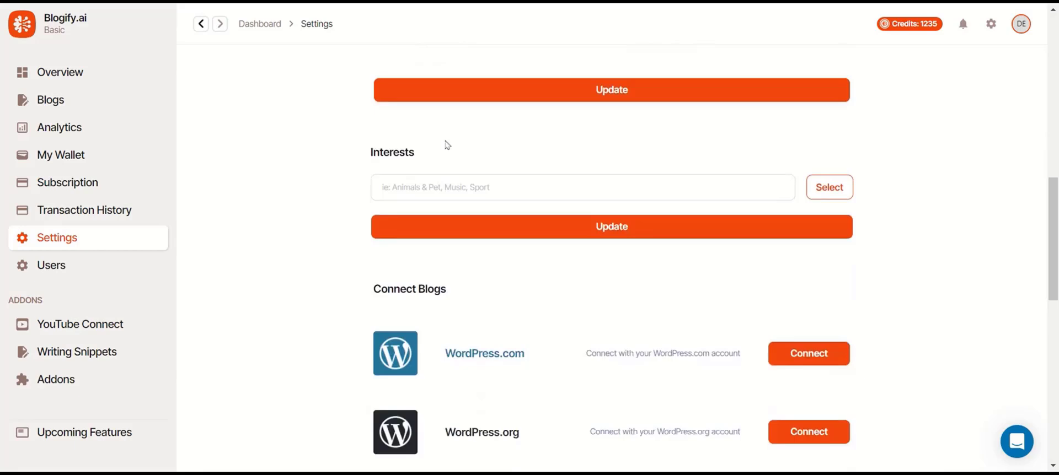
{"action": "scroll", "coordinate": [546, 182], "scroll_direction": "down", "scroll_amount": 4}
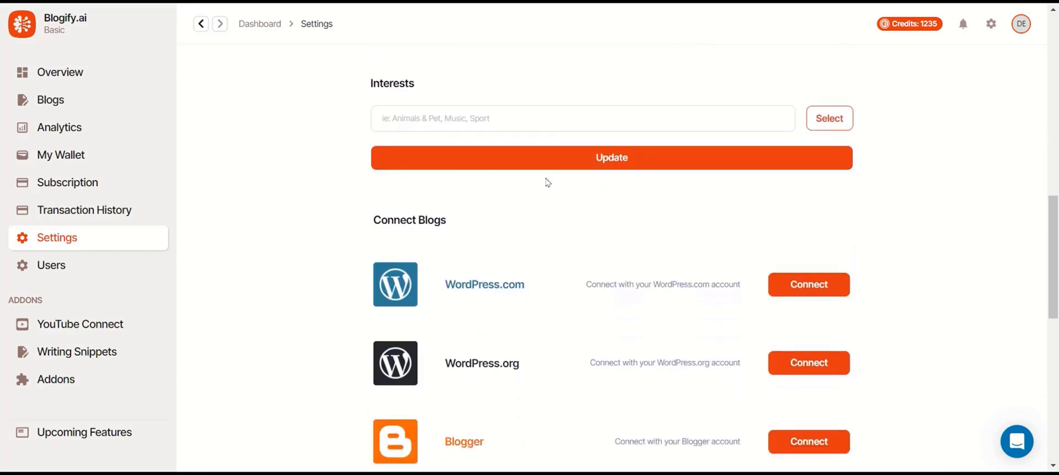
{"action": "scroll", "coordinate": [492, 99], "scroll_direction": "down", "scroll_amount": 1}
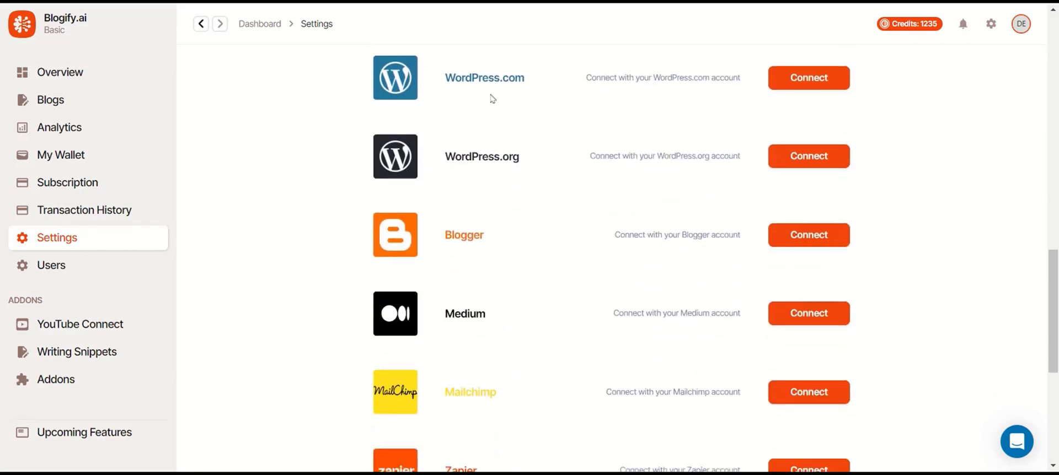
{"action": "scroll", "coordinate": [493, 99], "scroll_direction": "down", "scroll_amount": 3}
{"action": "scroll", "coordinate": [492, 100], "scroll_direction": "down", "scroll_amount": 4}
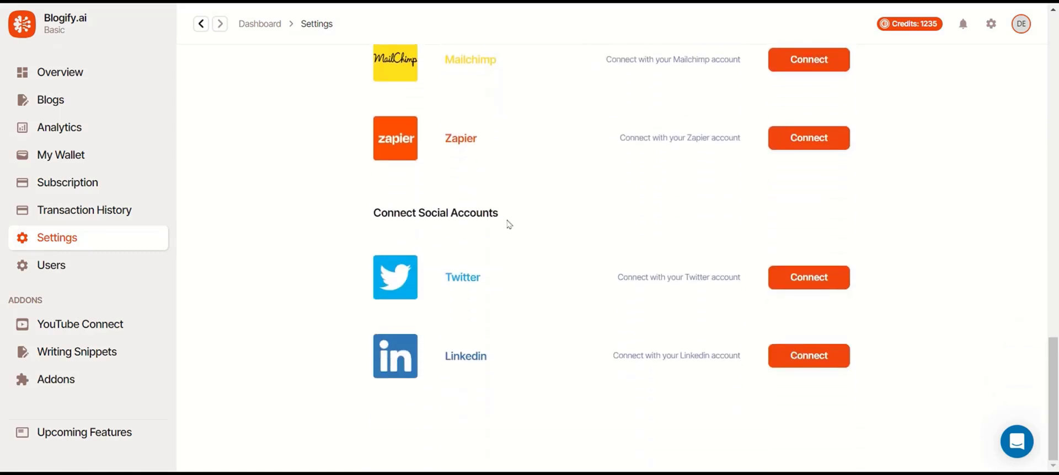
Open the Users page and check its '1 users' heading.
{"action": "left_click", "coordinate": [65, 276]}
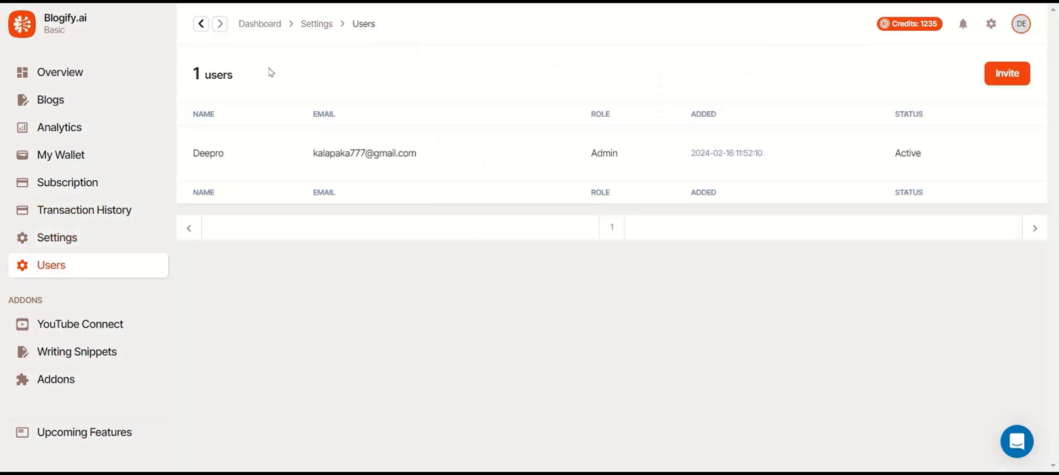
{"action": "left_click_drag", "start_coordinate": [234, 82], "coordinate": [190, 83]}
{"action": "left_click", "coordinate": [247, 85]}
{"action": "left_click_drag", "start_coordinate": [44, 302], "coordinate": [7, 301]}
{"action": "left_click", "coordinate": [43, 301]}
Browse the YouTube Connect add-on offers at $2.99/month and Pro at $9.99/month.
{"action": "left_click", "coordinate": [58, 324]}
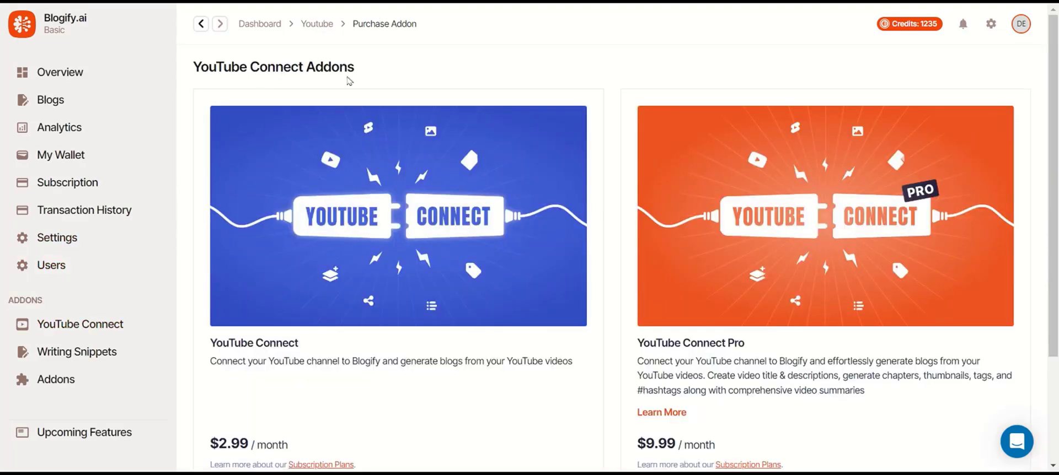
{"action": "scroll", "coordinate": [380, 81], "scroll_direction": "down", "scroll_amount": 3}
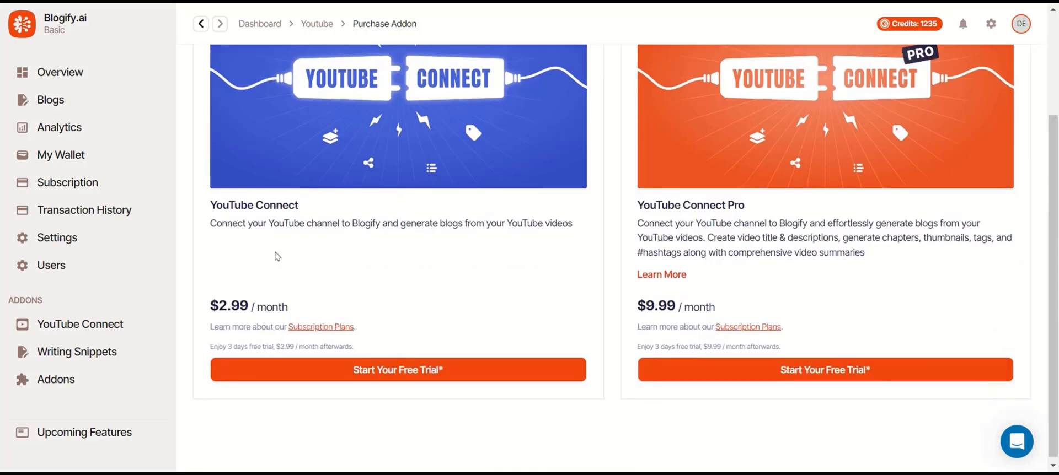
{"action": "scroll", "coordinate": [226, 242], "scroll_direction": "up", "scroll_amount": 1}
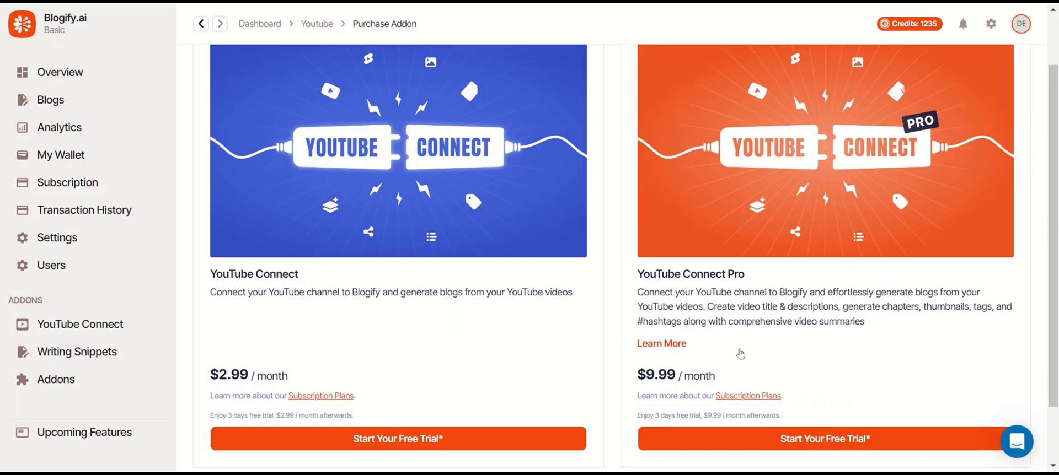
Browse the Writing Snippets add-on page, then open the Upcoming Features list of planned additions.
{"action": "left_click", "coordinate": [93, 353]}
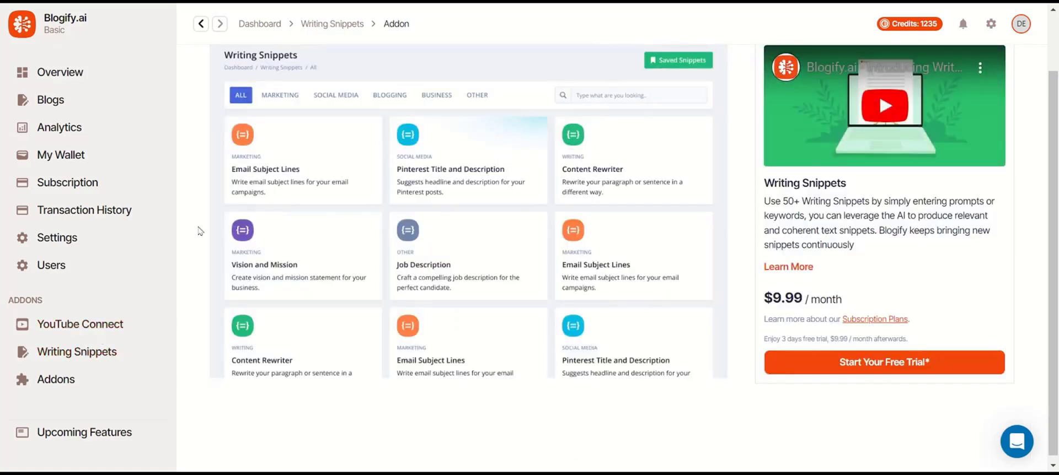
{"action": "scroll", "coordinate": [338, 300], "scroll_direction": "up", "scroll_amount": 2}
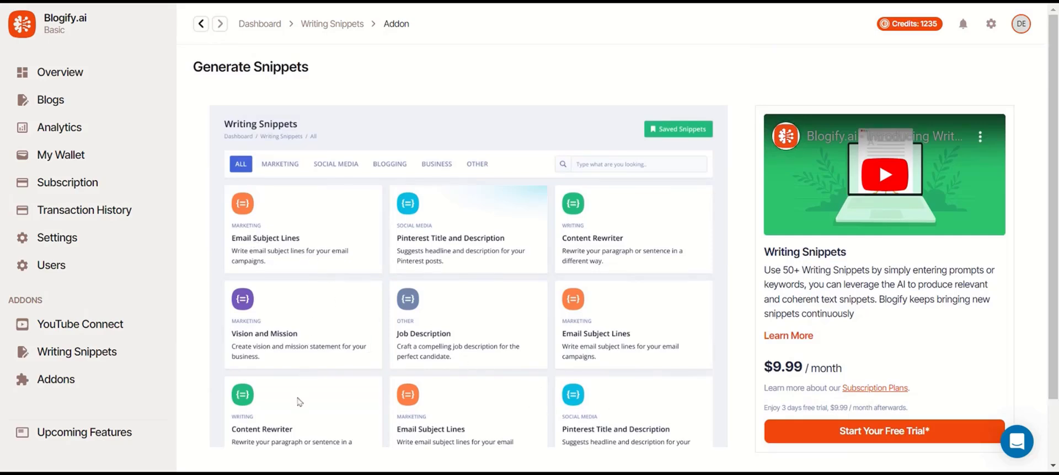
{"action": "scroll", "coordinate": [552, 347], "scroll_direction": "down", "scroll_amount": 2}
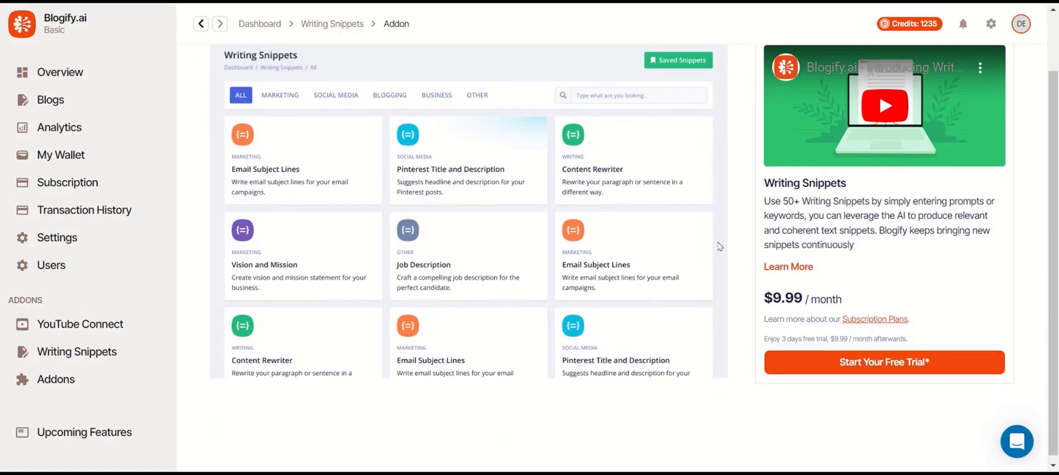
{"action": "left_click", "coordinate": [122, 436]}
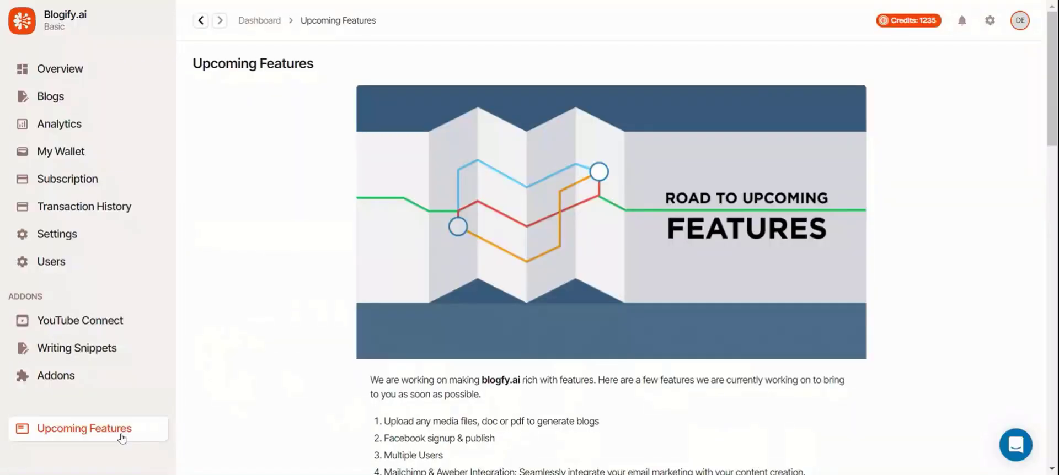